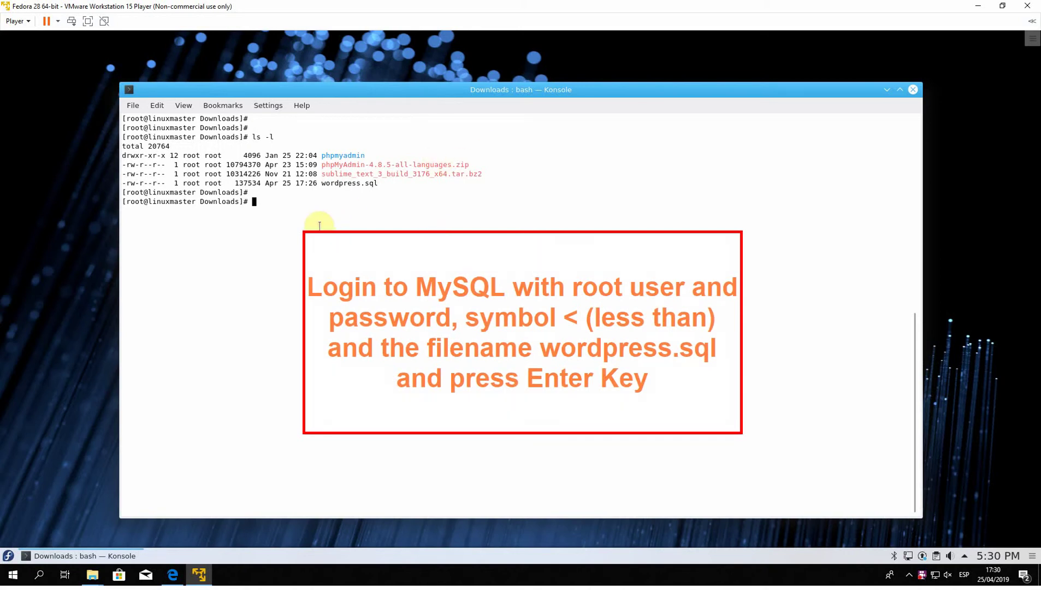
- Import wordpress.sql into MySQL with "mysql -u root -p < wordpress.sql", entering the MySQL root password
{"action": "type", "text": "mysql -u root -p"}
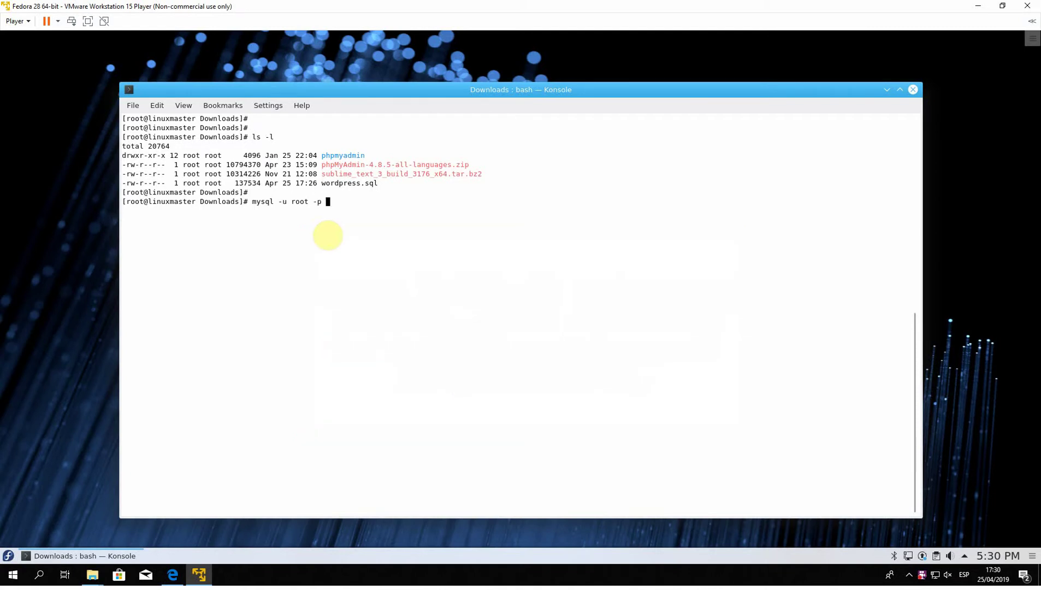
{"action": "type", "text": " < word"}
{"action": "key", "text": "Tab"}
{"action": "key", "text": "Return"}
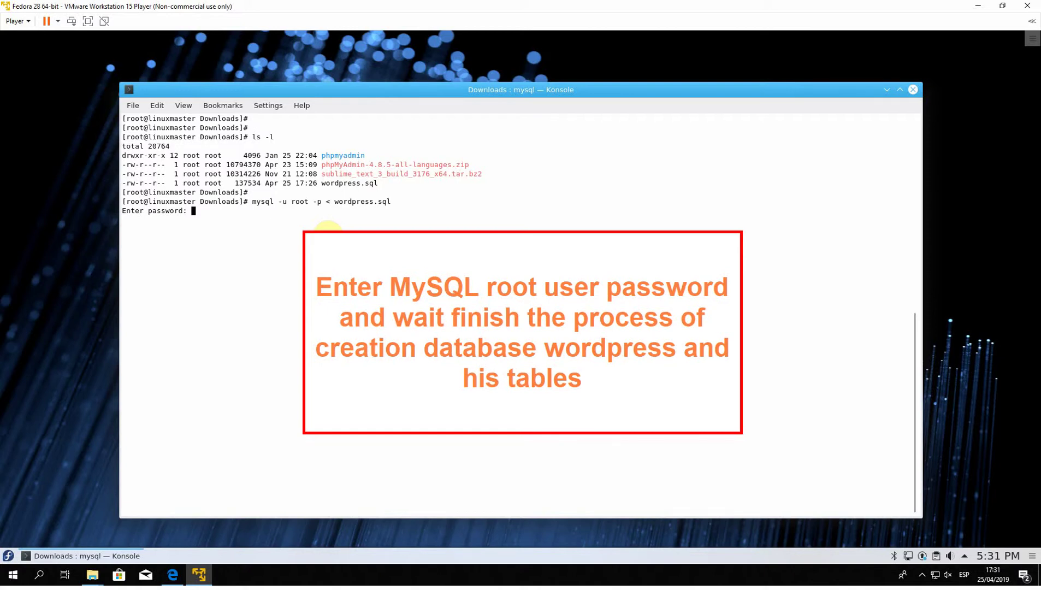
{"action": "key", "text": "Return"}
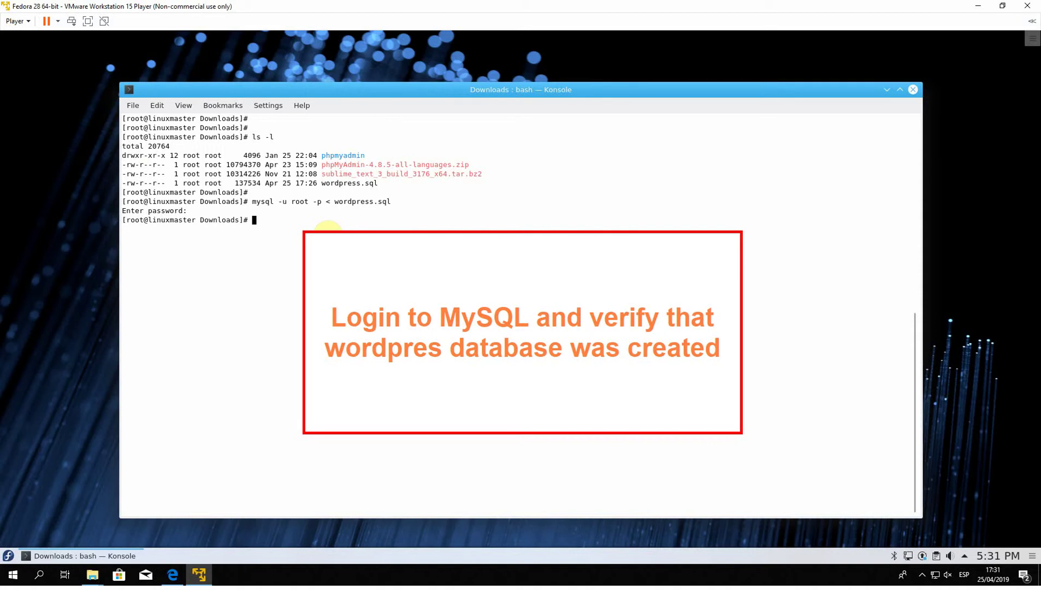
{"action": "key", "text": "Return"}
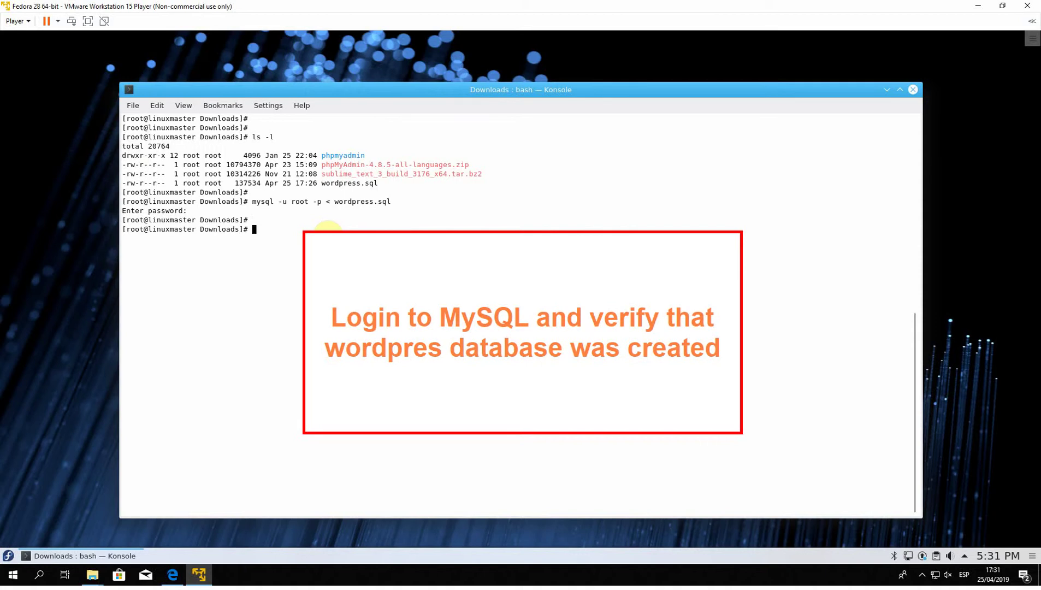
- Log in to the MySQL monitor with "mysql -u root -p", entering the root password
{"action": "key", "text": "Up"}
{"action": "key", "text": "BackSpace"}
{"action": "key", "text": "BackSpace"}
{"action": "key", "text": "BackSpace"}
{"action": "key", "text": "BackSpace"}
{"action": "key", "text": "BackSpace"}
{"action": "key", "text": "BackSpace"}
{"action": "key", "text": "BackSpace"}
{"action": "key", "text": "BackSpace"}
{"action": "key", "text": "BackSpace"}
{"action": "key", "text": "BackSpace"}
{"action": "key", "text": "BackSpace"}
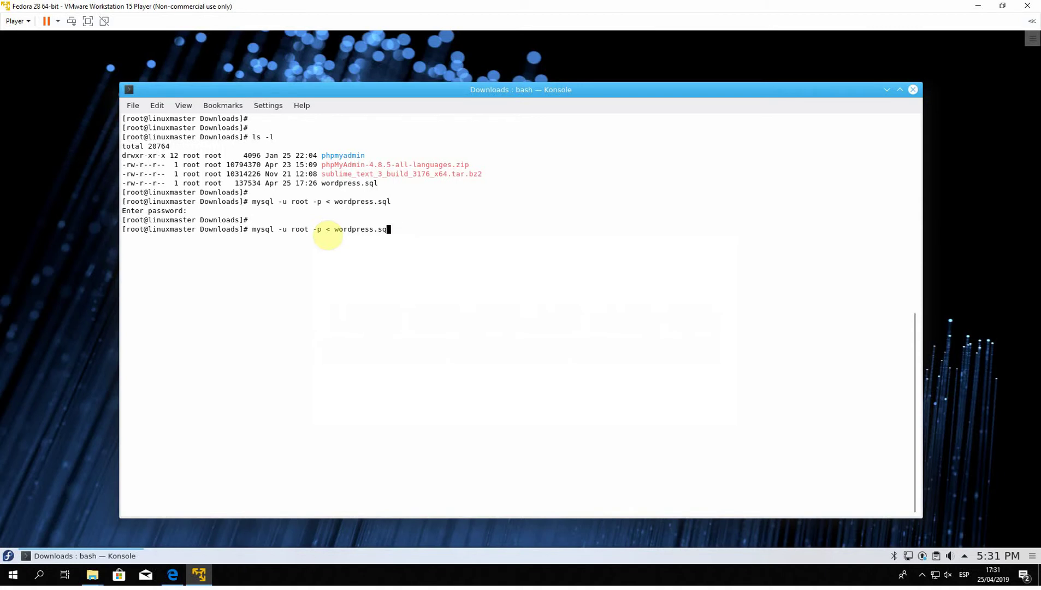
{"action": "key", "text": "BackSpace"}
{"action": "key", "text": "BackSpace"}
{"action": "key", "text": "BackSpace"}
{"action": "key", "text": "BackSpace"}
{"action": "key", "text": "BackSpace"}
{"action": "key", "text": "Return"}
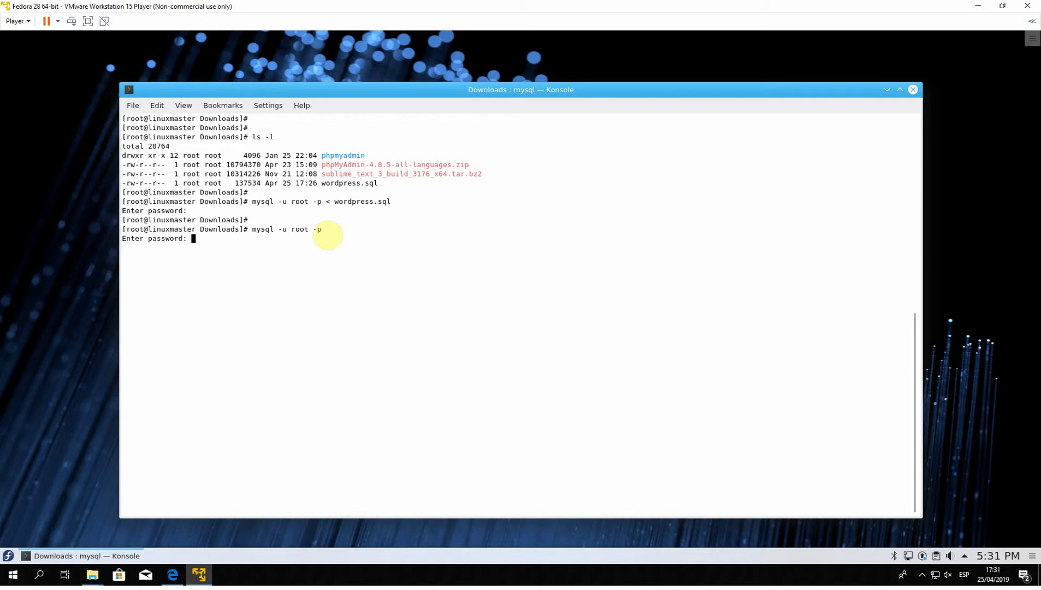
{"action": "key", "text": "Return"}
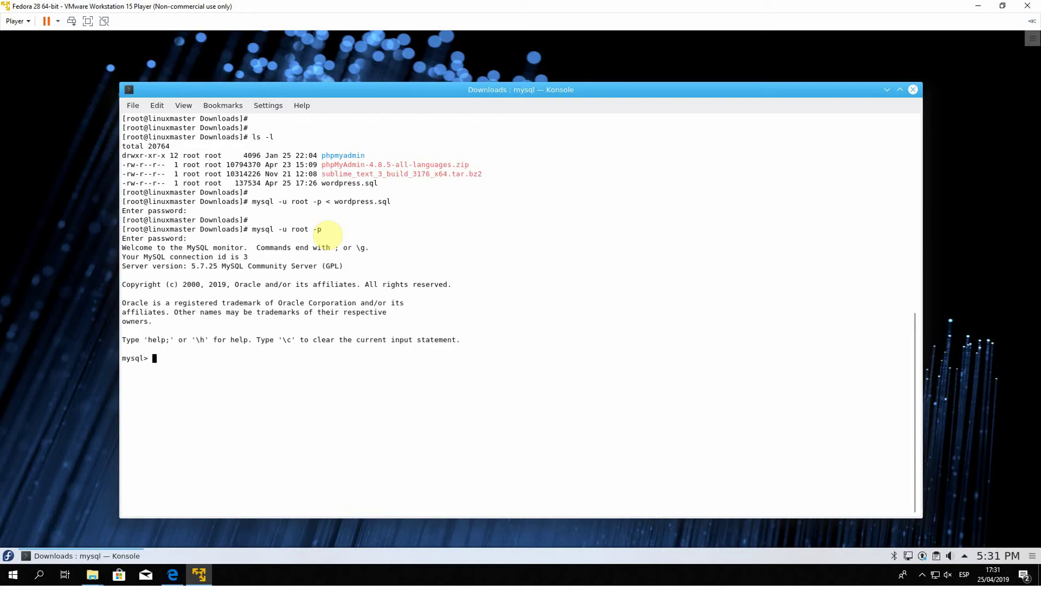
- List the MySQL databases with "show databases;" and check for the wordpress entry
{"action": "type", "text": "show databases;"}
{"action": "key", "text": "Return"}
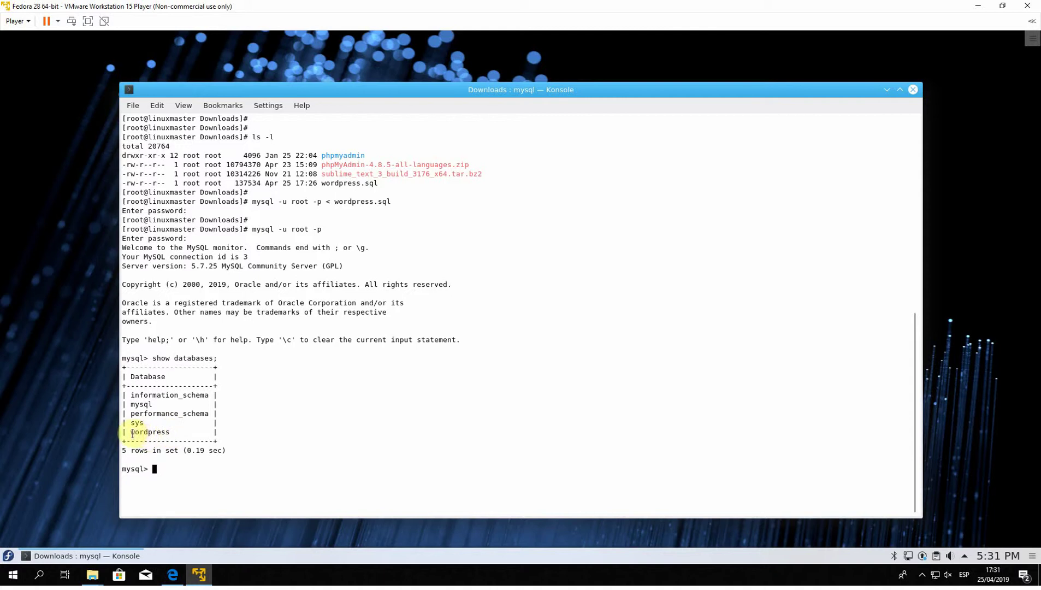
{"action": "left_click_drag", "start_coordinate": [132, 434], "coordinate": [174, 433]}
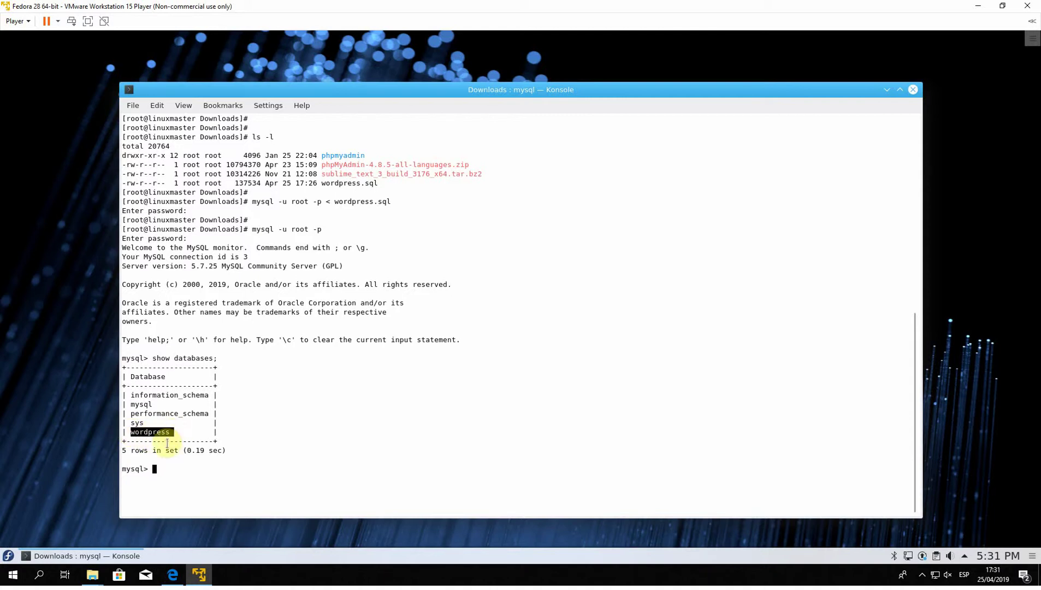
{"action": "left_click", "coordinate": [177, 471]}
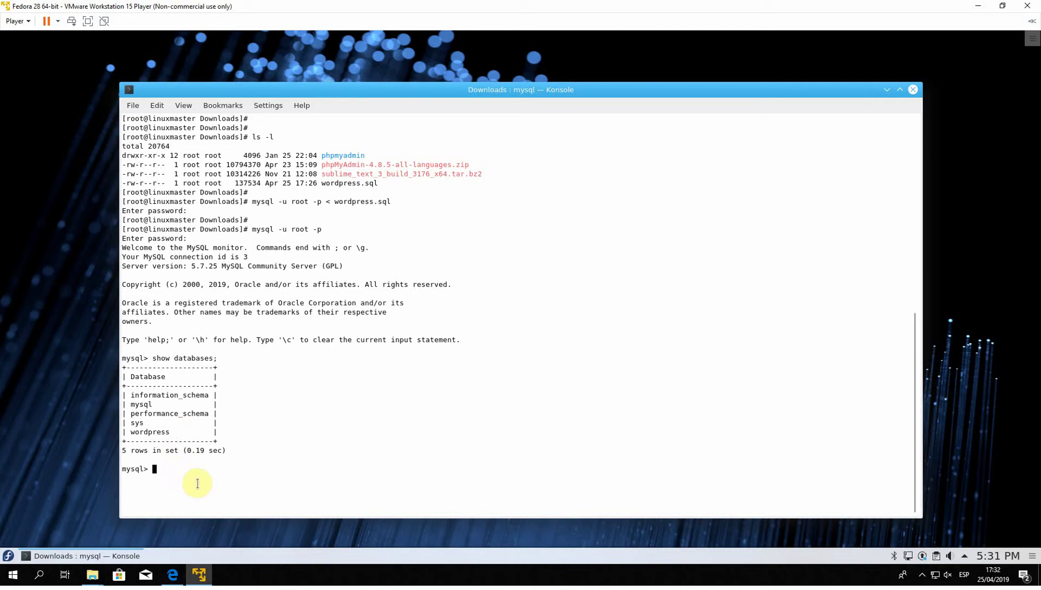
- Switch to the wordpress database with "use wordpress;" and list its tables with "show tables;"
{"action": "type", "text": "use"}
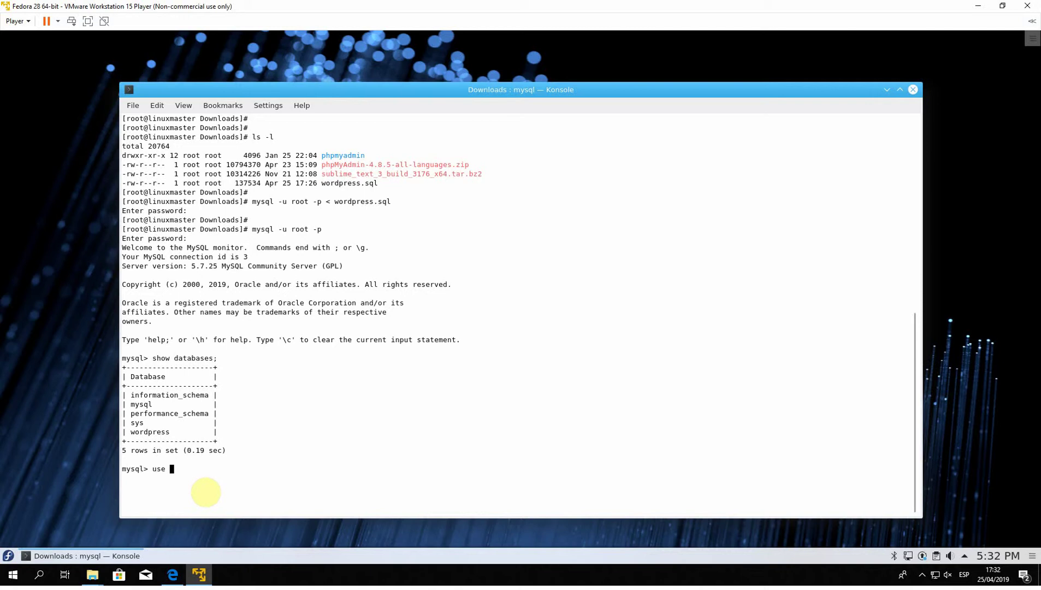
{"action": "type", "text": " wordpress;"}
{"action": "key", "text": "Return"}
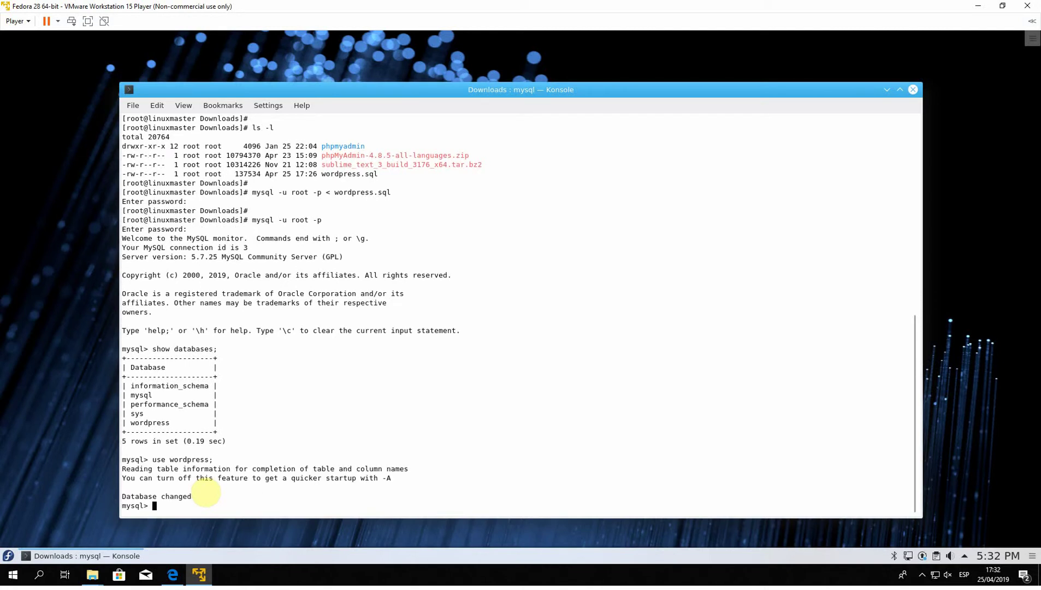
{"action": "type", "text": "show tables;"}
{"action": "key", "text": "Return"}
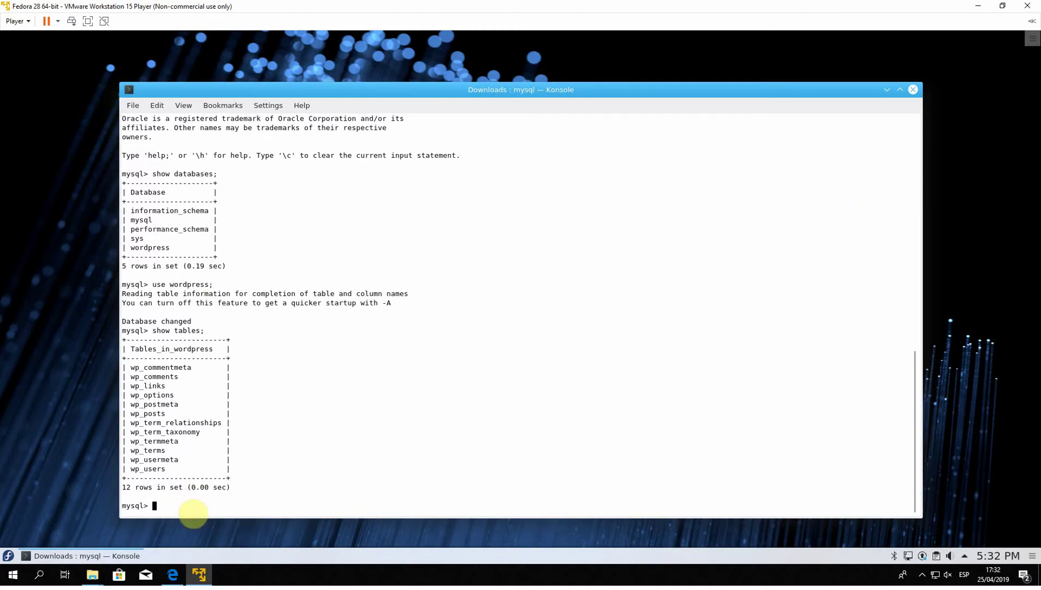
- Exit the MySQL monitor and clear the terminal screen
{"action": "type", "text": "exit"}
{"action": "key", "text": "Return"}
{"action": "type", "text": "clear"}
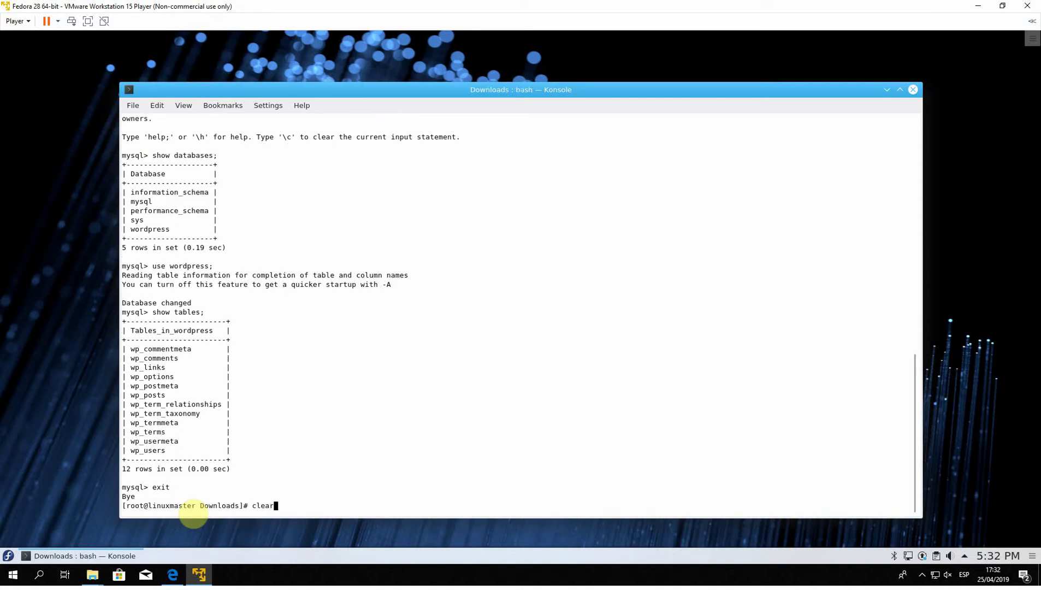
{"action": "key", "text": "Return"}
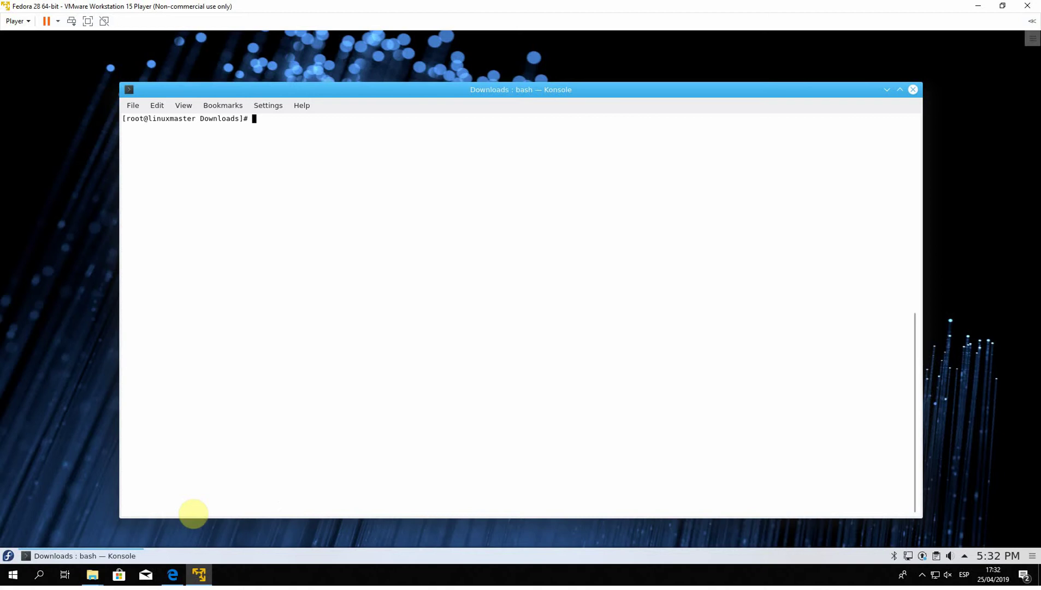
{"action": "key", "text": "Return"}
{"action": "key", "text": "Return"}
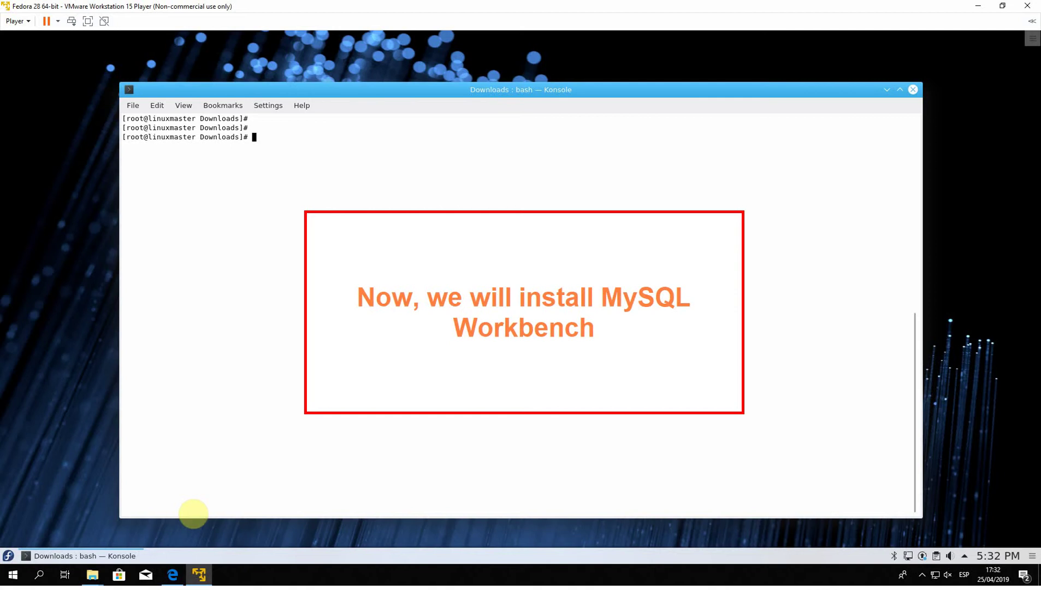
- Open the Firefox web browser and search the web for "mysql workbench community"
{"action": "left_click", "coordinate": [8, 556]}
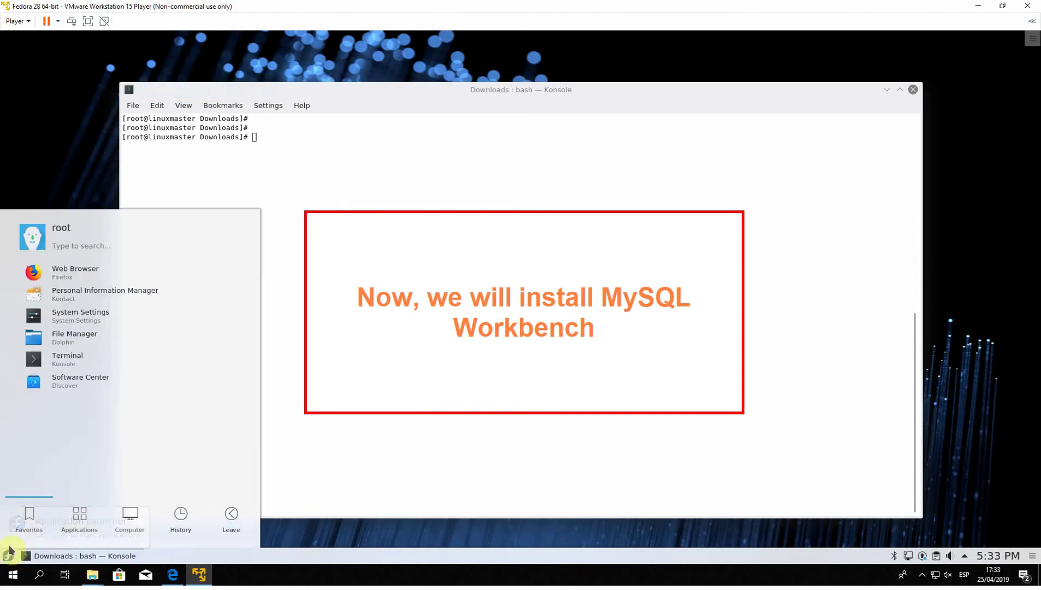
{"action": "left_click", "coordinate": [55, 271]}
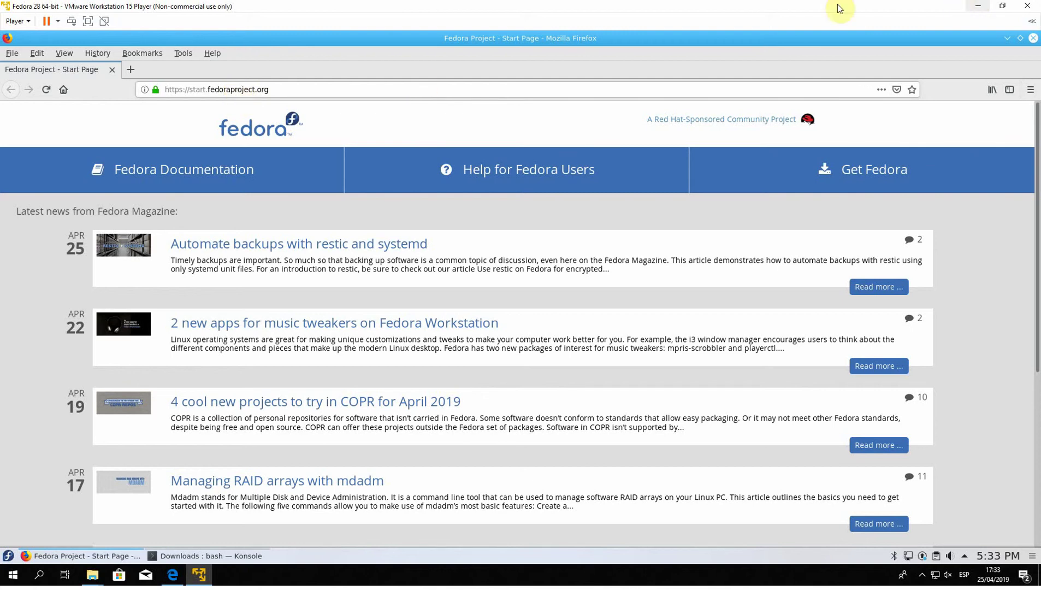
{"action": "left_click", "coordinate": [223, 94]}
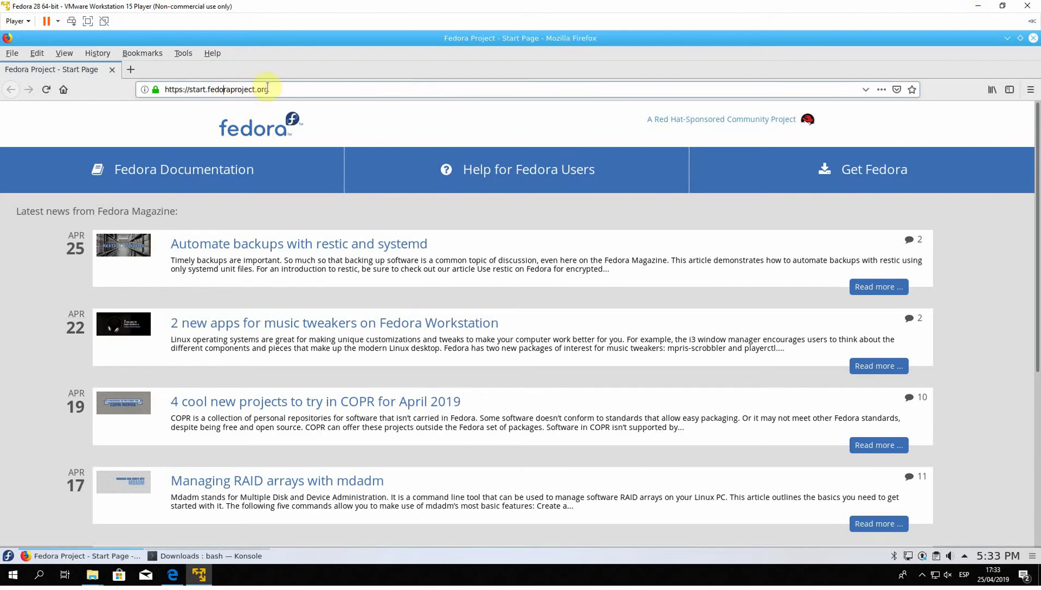
{"action": "left_click_drag", "start_coordinate": [272, 89], "coordinate": [140, 85]}
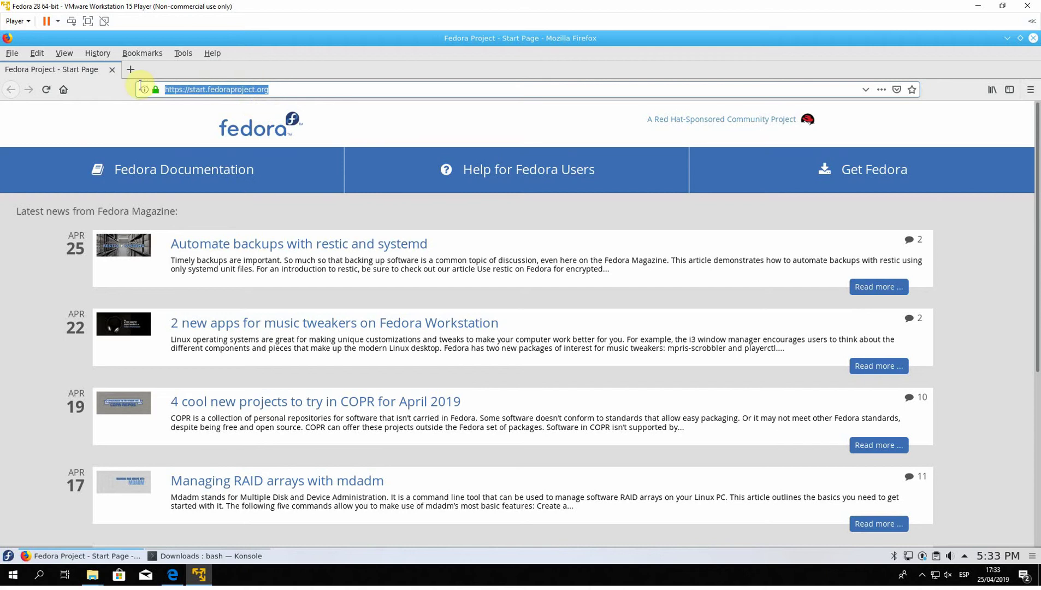
{"action": "type", "text": "mysql w"}
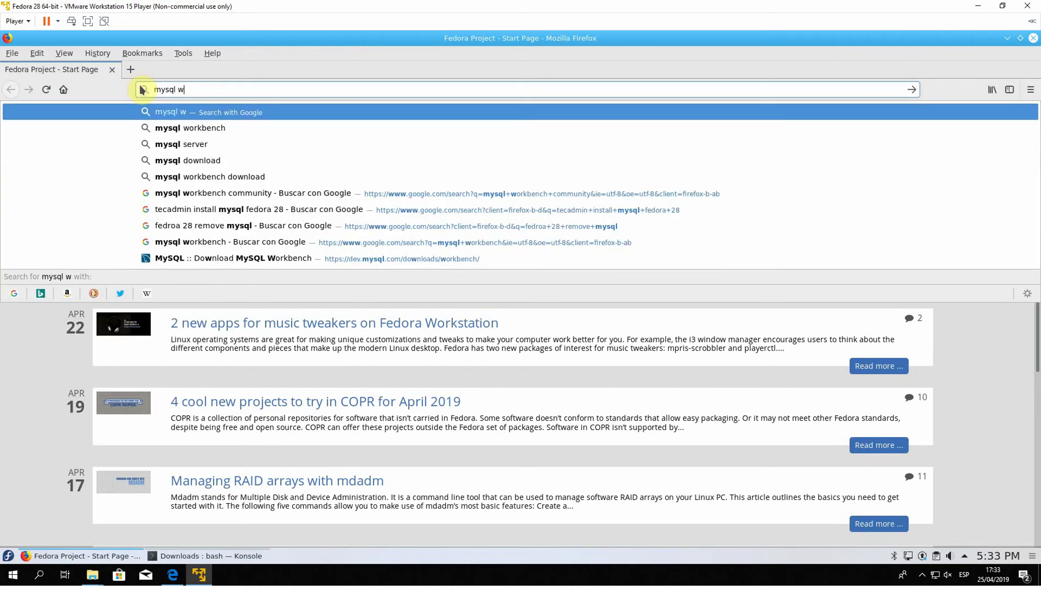
{"action": "type", "text": "orkbenc"}
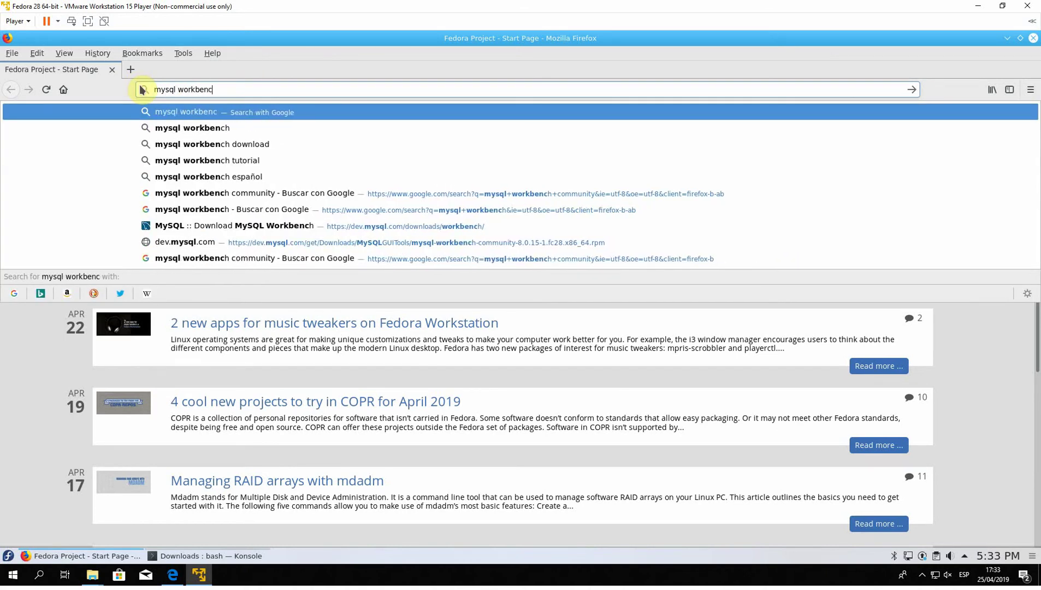
{"action": "type", "text": "h comm"}
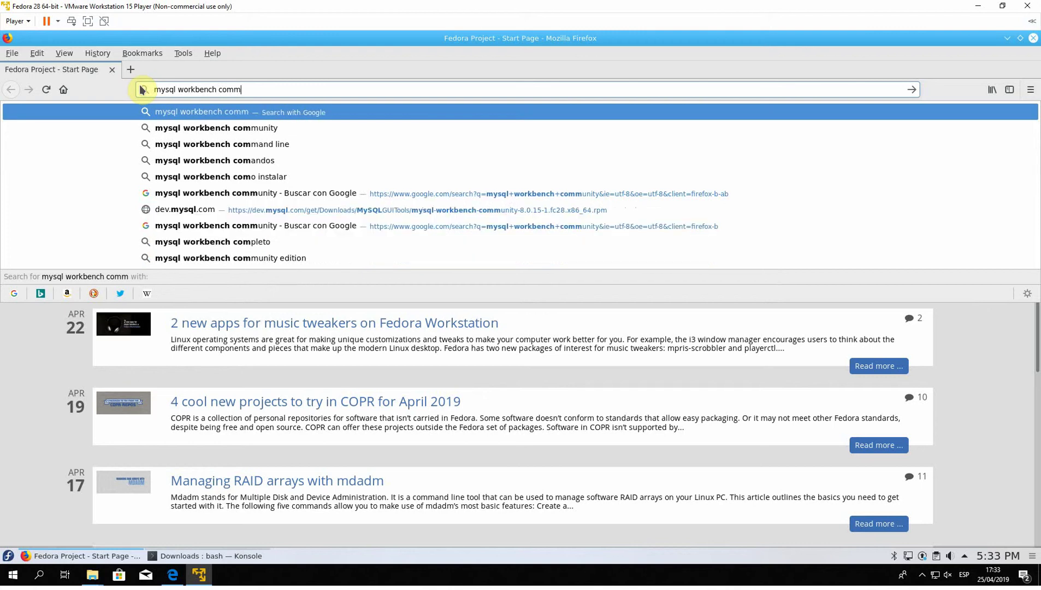
{"action": "type", "text": "unity"}
{"action": "key", "text": "Return"}
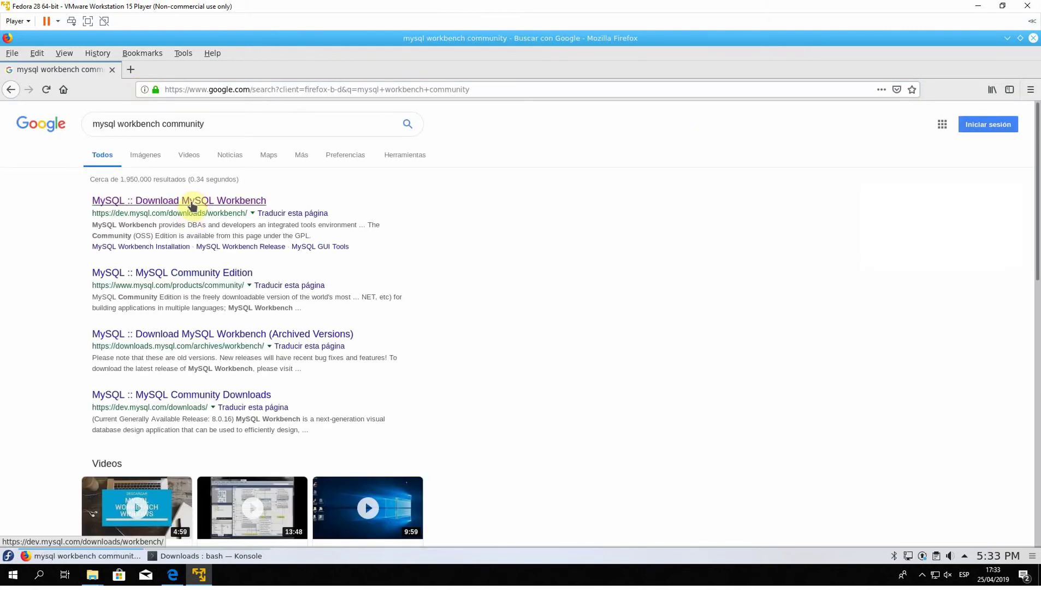
- Open the Download MySQL Workbench page from the results and select Fedora as the operating system
{"action": "left_click", "coordinate": [192, 206]}
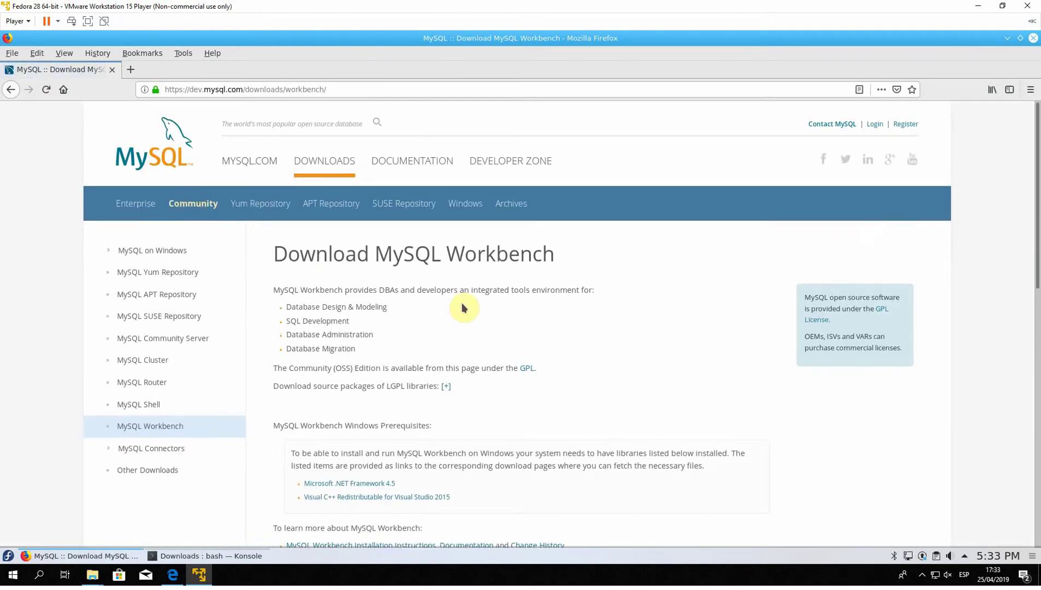
{"action": "scroll", "coordinate": [461, 308], "scroll_direction": "down", "scroll_amount": 5}
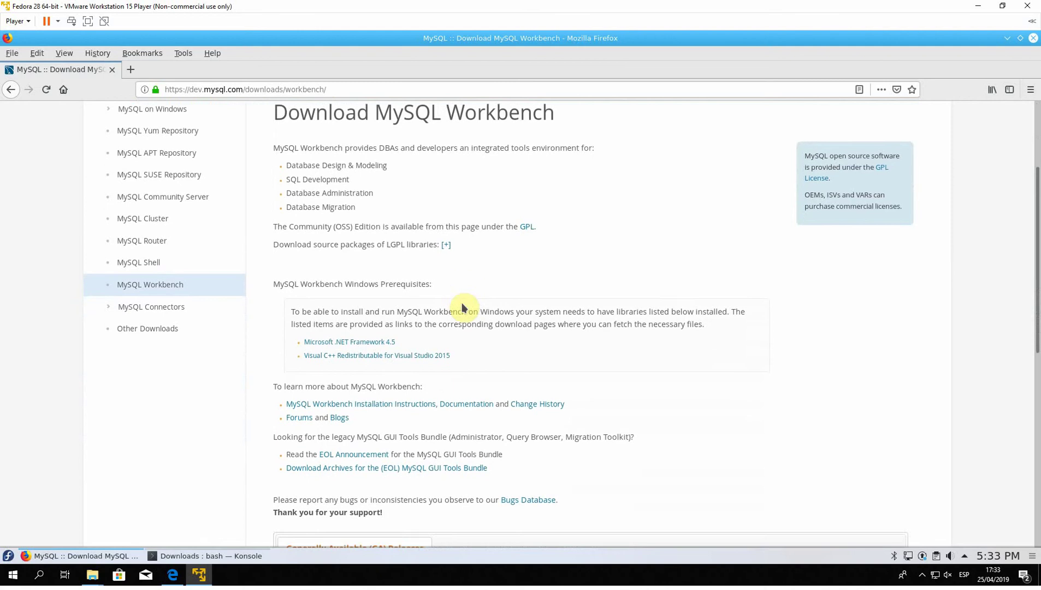
{"action": "scroll", "coordinate": [462, 307], "scroll_direction": "down", "scroll_amount": 2}
{"action": "scroll", "coordinate": [461, 307], "scroll_direction": "down", "scroll_amount": 7}
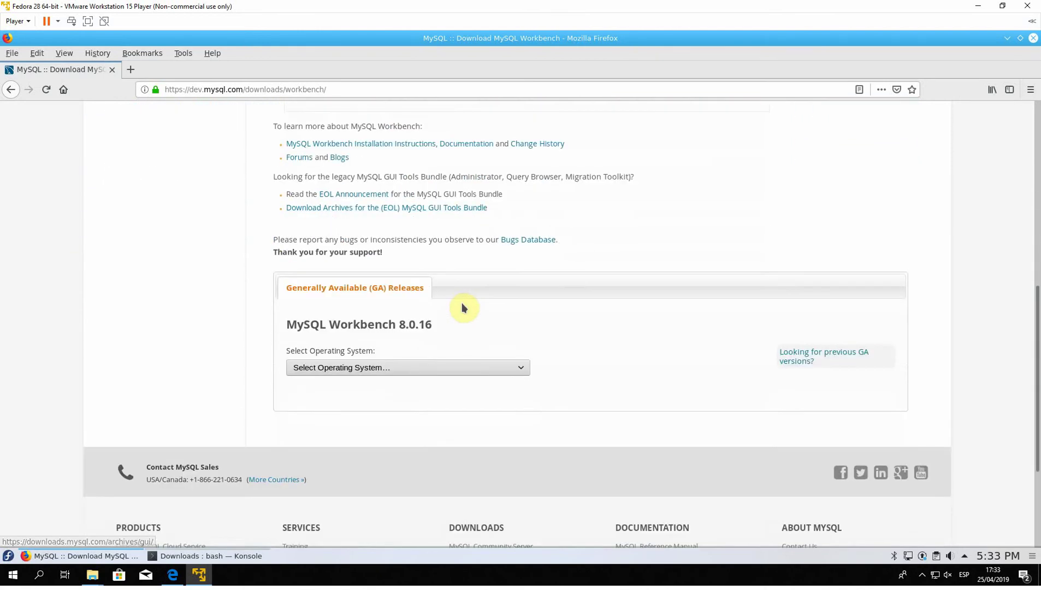
{"action": "left_click", "coordinate": [526, 369]}
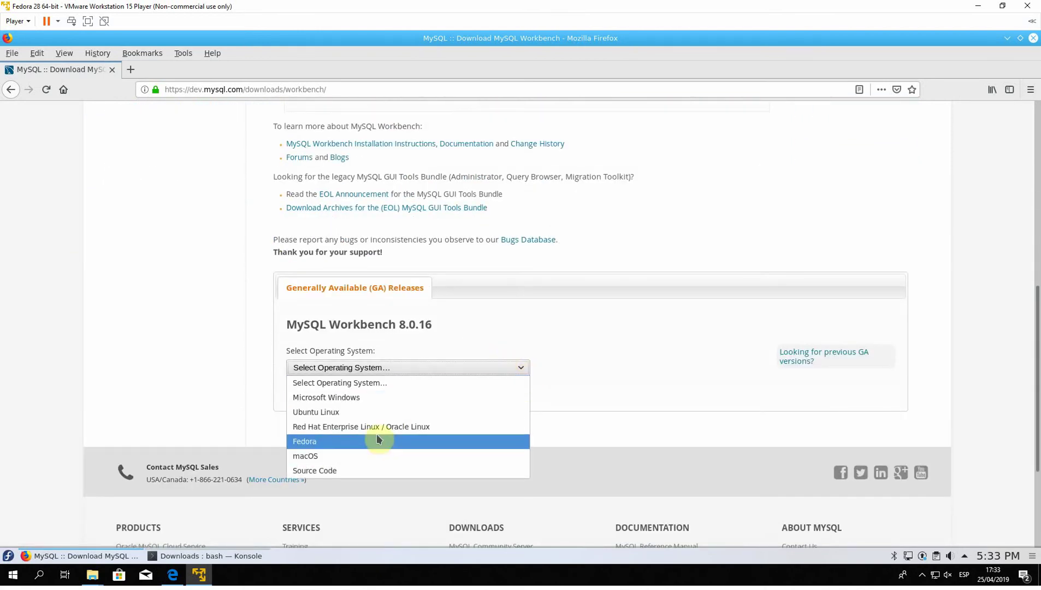
{"action": "left_click", "coordinate": [364, 440]}
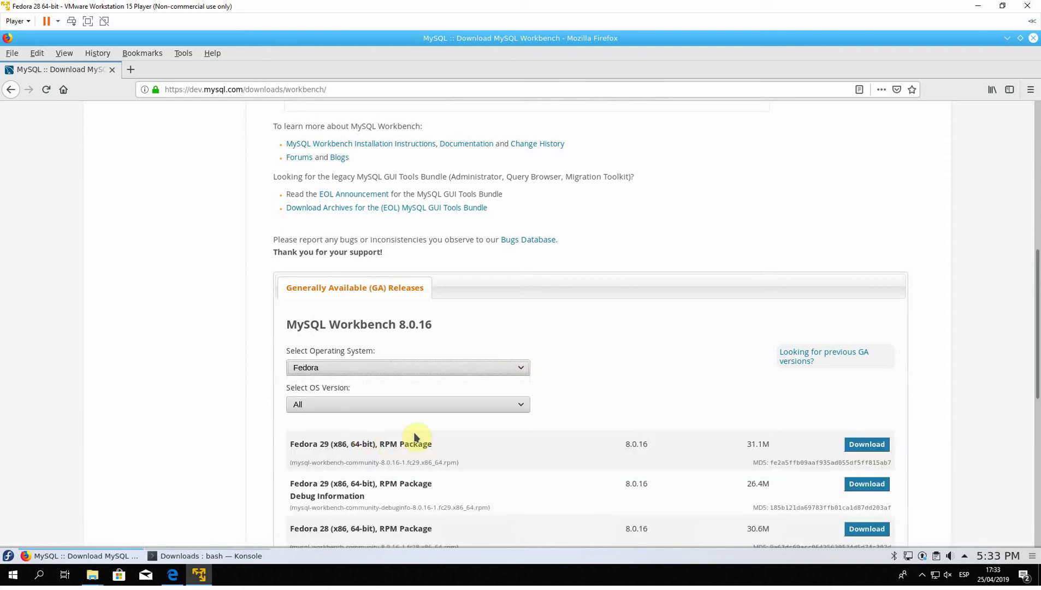
- Download the Fedora 28 (x86, 64-bit) RPM Package of MySQL Workbench 8.0.16 without logging in and save it to the Downloads folder
{"action": "scroll", "coordinate": [481, 427], "scroll_direction": "down", "scroll_amount": 3}
{"action": "scroll", "coordinate": [481, 428], "scroll_direction": "down", "scroll_amount": 1}
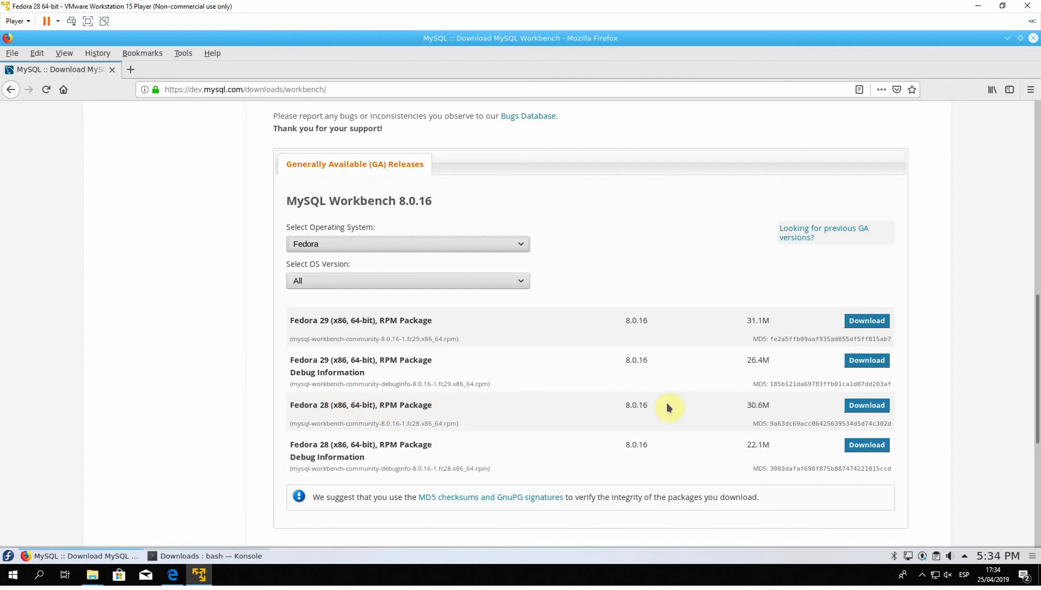
{"action": "left_click", "coordinate": [852, 408]}
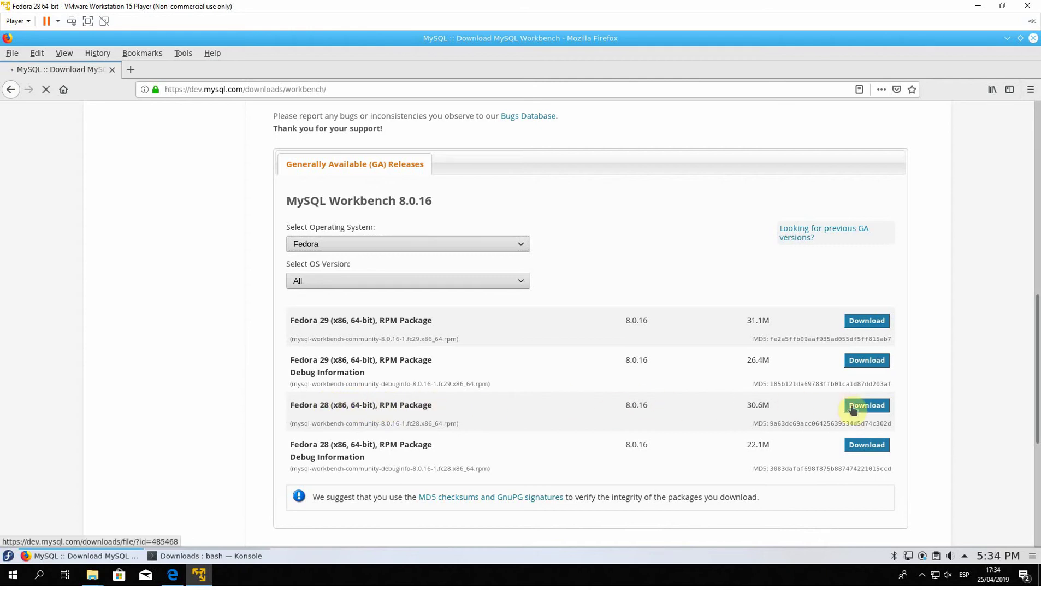
{"action": "scroll", "coordinate": [809, 423], "scroll_direction": "down", "scroll_amount": 2}
{"action": "scroll", "coordinate": [810, 426], "scroll_direction": "down", "scroll_amount": 1}
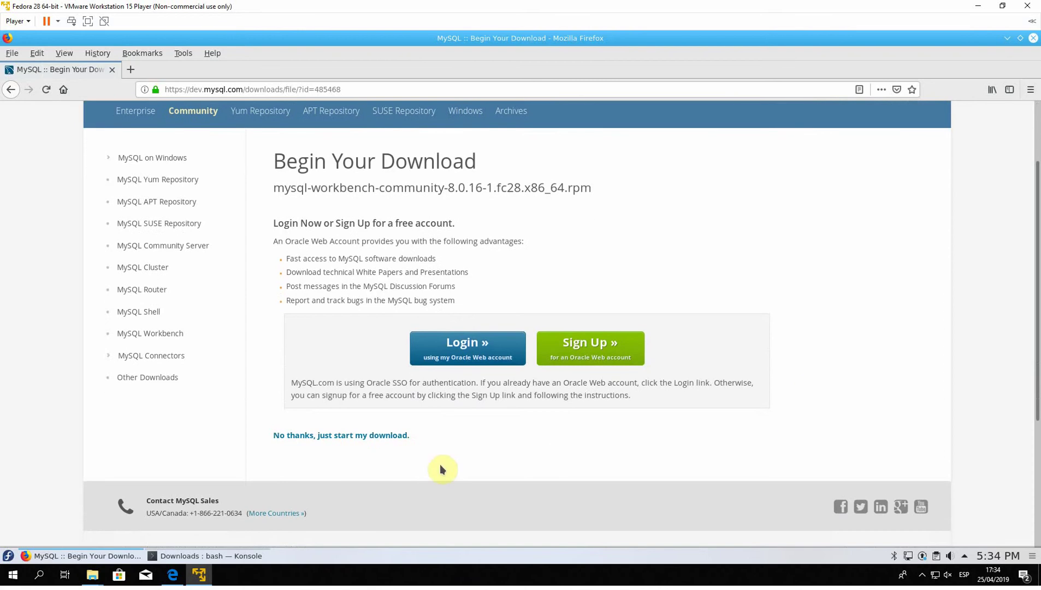
{"action": "left_click", "coordinate": [357, 436]}
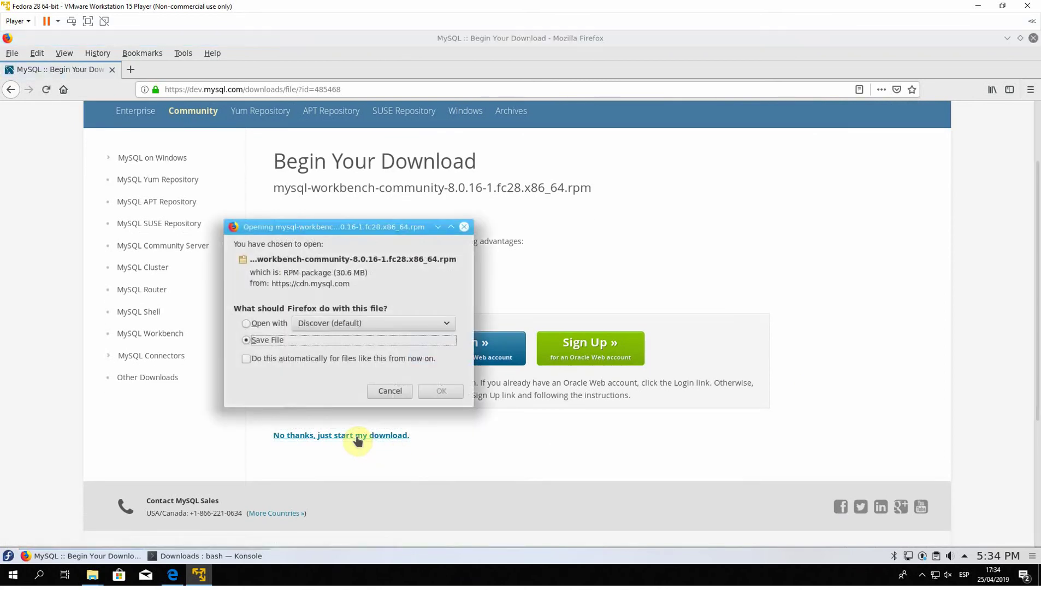
{"action": "left_click", "coordinate": [431, 390]}
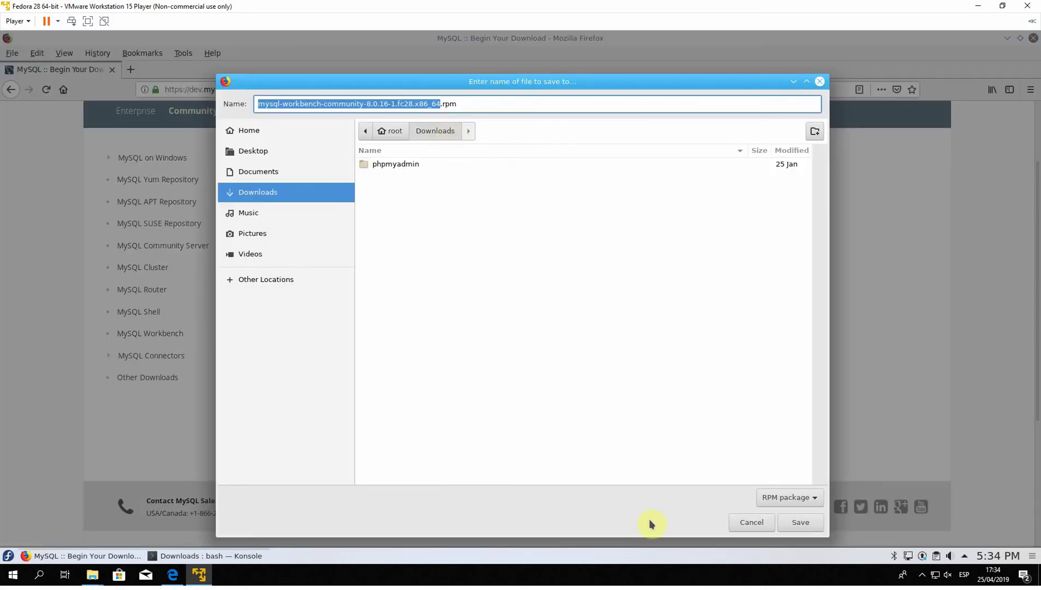
{"action": "left_click", "coordinate": [797, 522]}
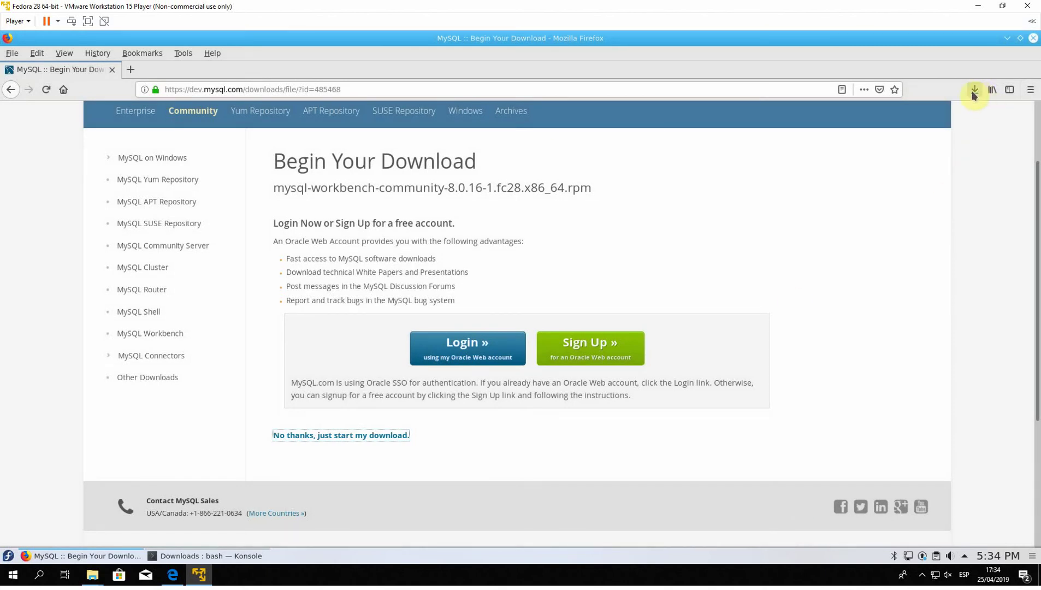
- Check the MySQL Workbench RPM in the browser's download list and minimize the browser window
{"action": "left_click", "coordinate": [972, 92]}
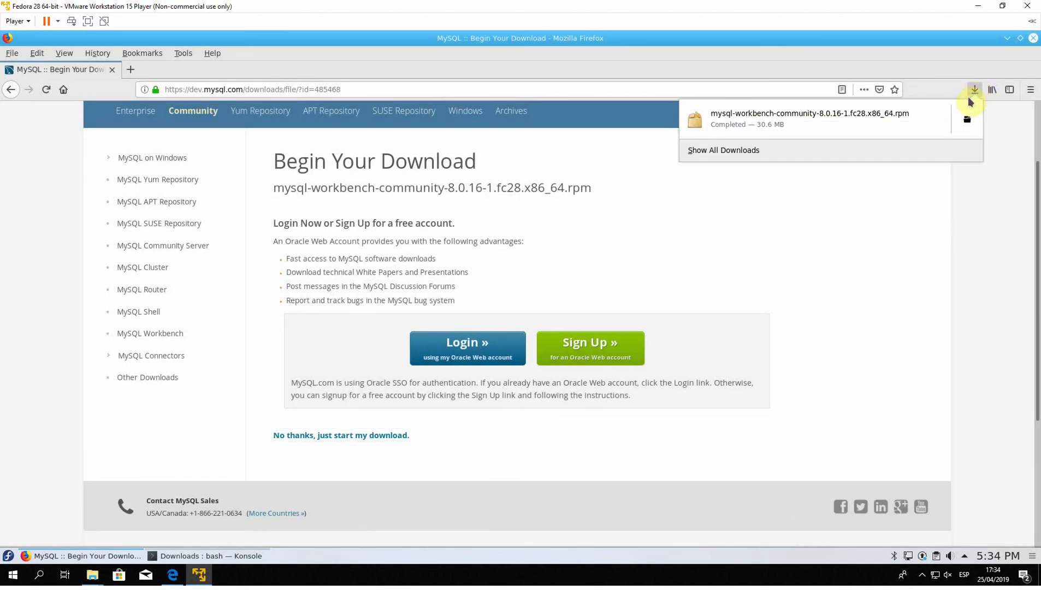
{"action": "left_click", "coordinate": [1008, 41]}
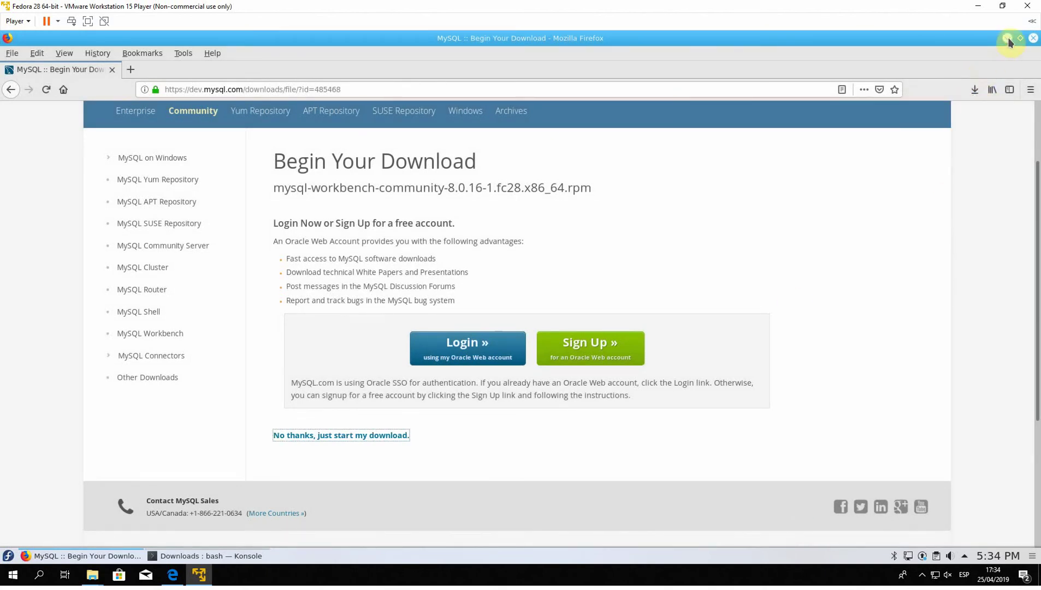
{"action": "left_click", "coordinate": [1008, 38]}
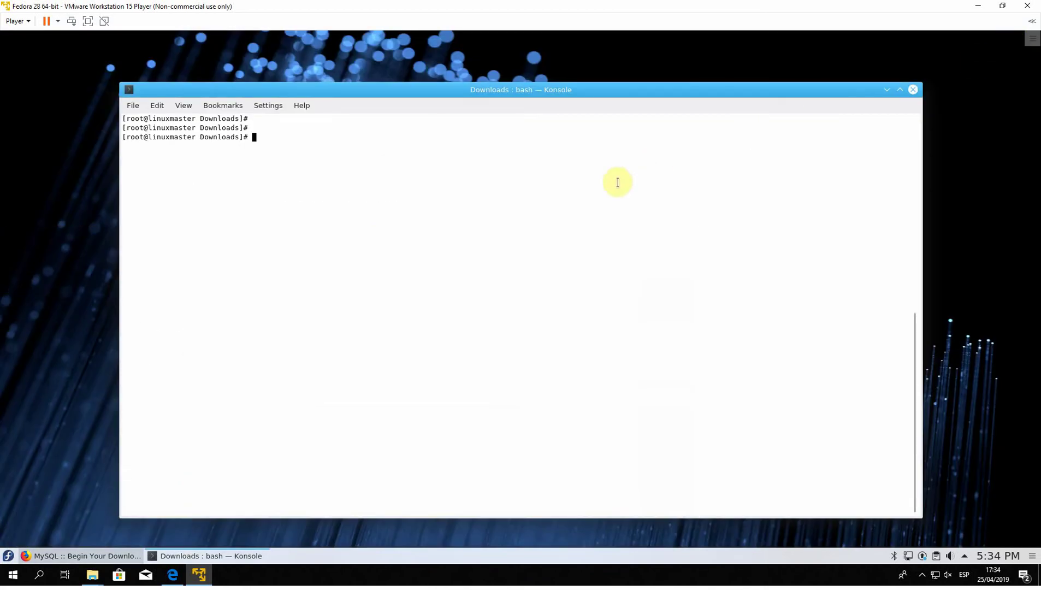
- List the contents of the Downloads folder in long format with ls -l in the terminal
{"action": "type", "text": "ls "}
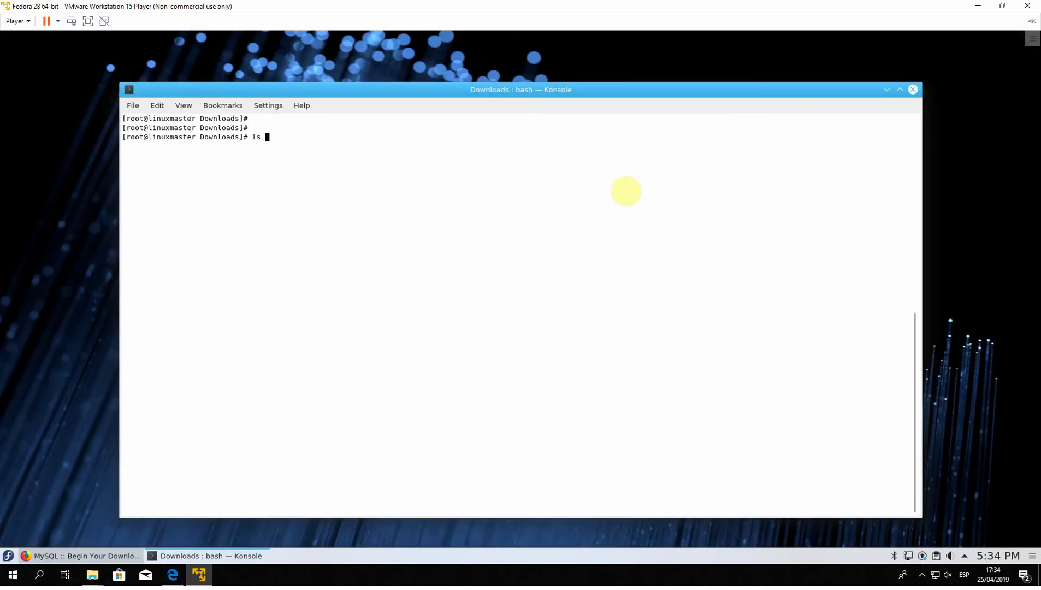
{"action": "type", "text": "-l"}
{"action": "key", "text": "Return"}
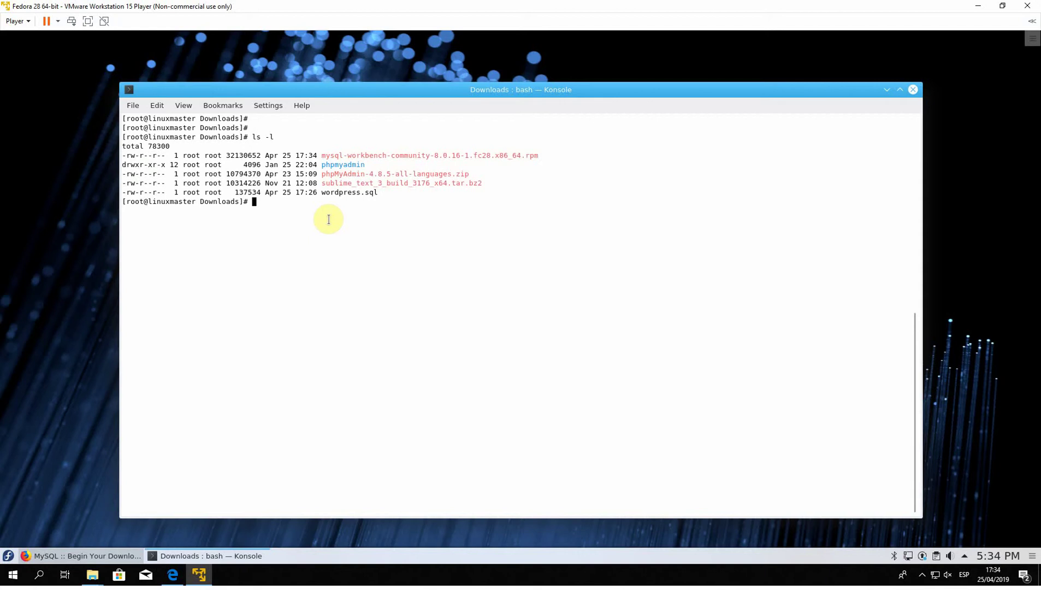
{"action": "key", "text": "Return"}
- Run dnf install on mysql-workbench-community-8.0.16-1.fc28.x86_64.rpm, copying the file name from the folder listing
{"action": "type", "text": "dn"}
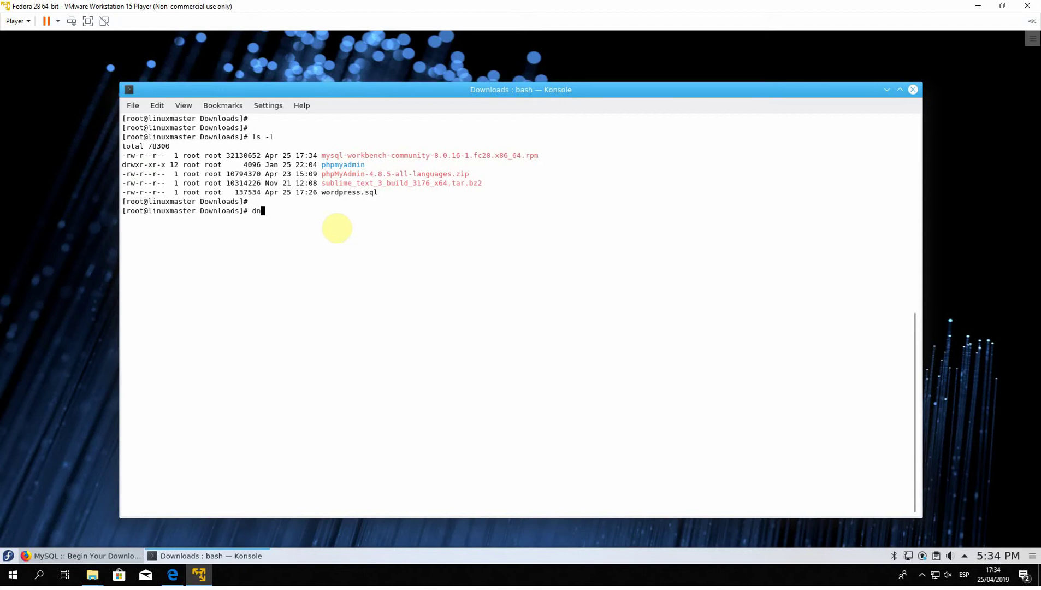
{"action": "type", "text": "f install"}
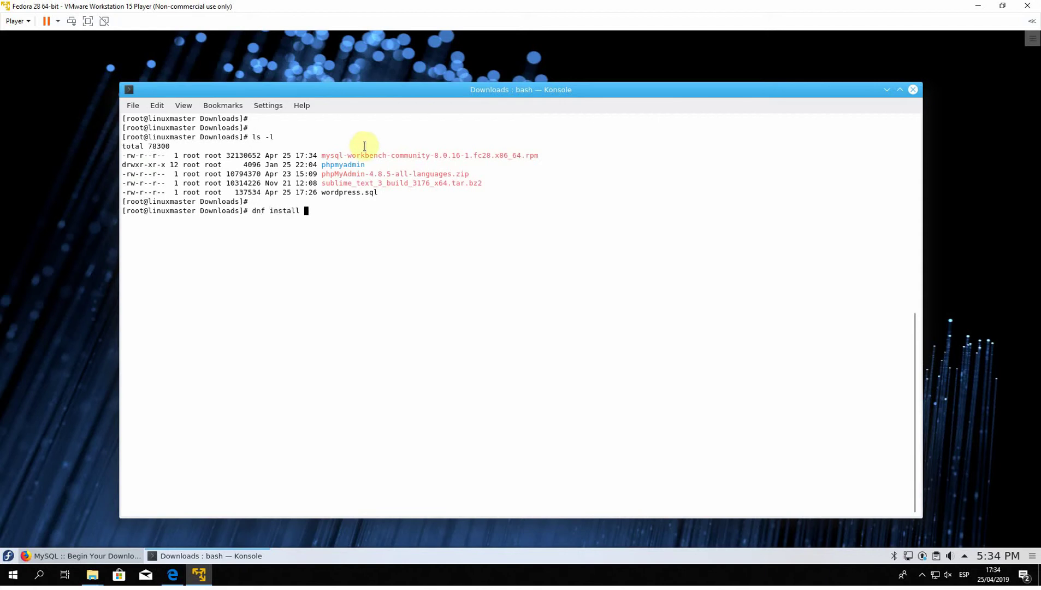
{"action": "left_click_drag", "start_coordinate": [324, 156], "coordinate": [538, 154]}
{"action": "key", "text": "ctrl+c"}
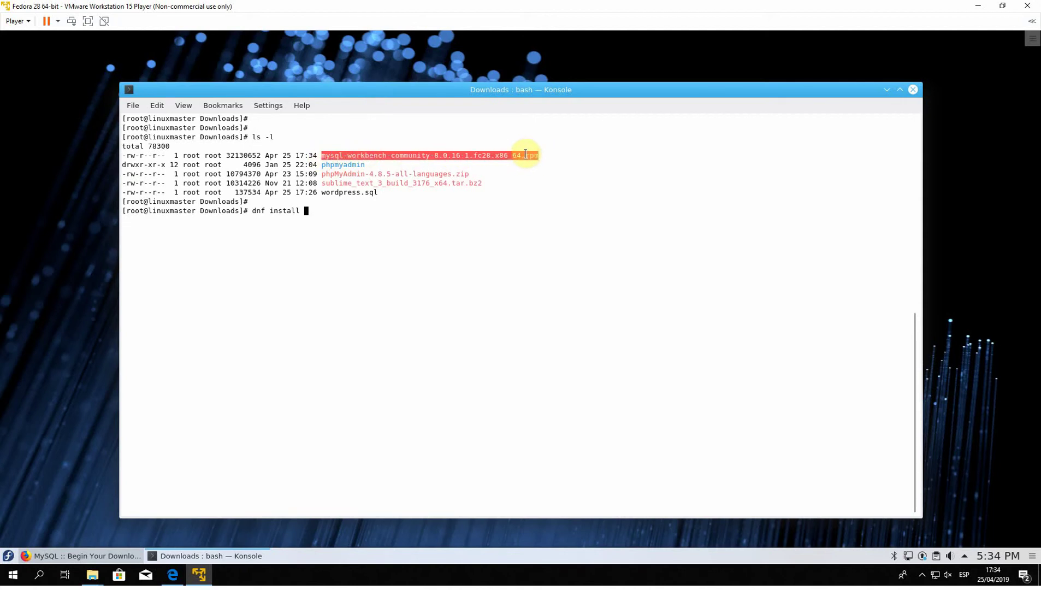
{"action": "right_click", "coordinate": [525, 155]}
{"action": "left_click", "coordinate": [502, 170]}
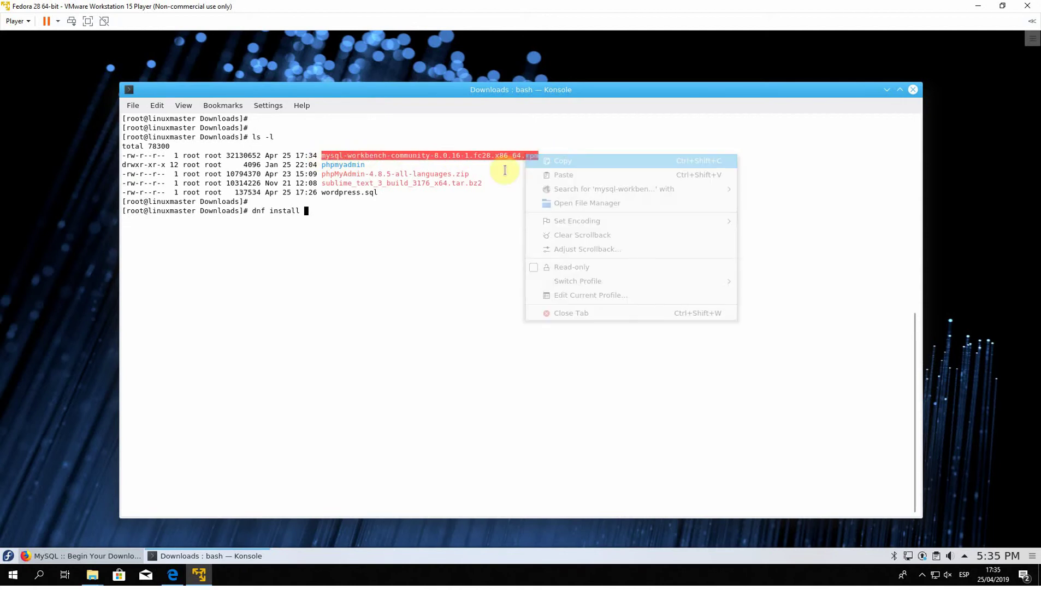
{"action": "right_click", "coordinate": [331, 213]}
{"action": "left_click", "coordinate": [360, 232]}
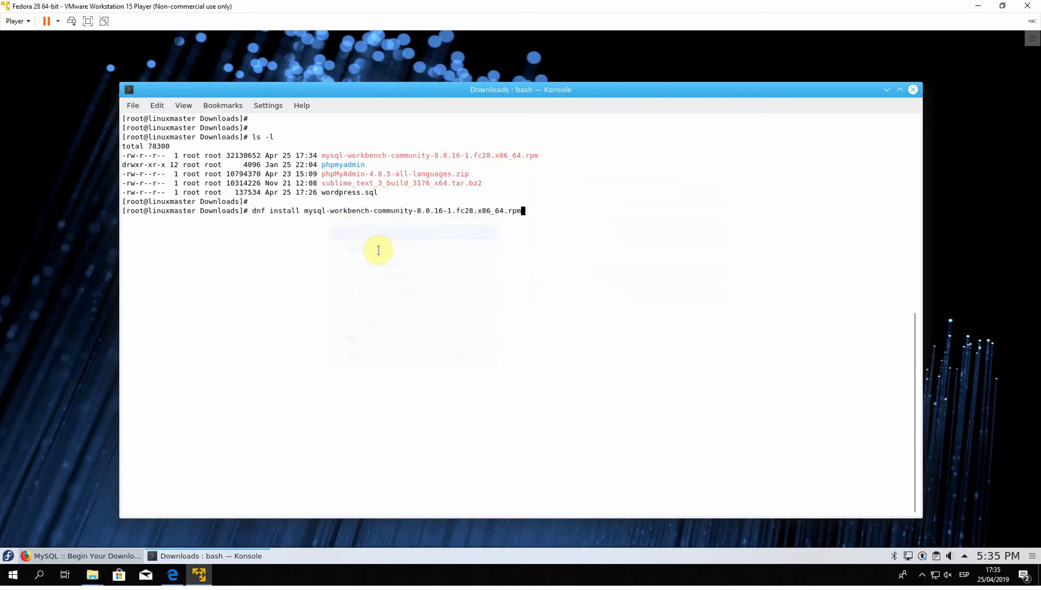
{"action": "key", "text": "Return"}
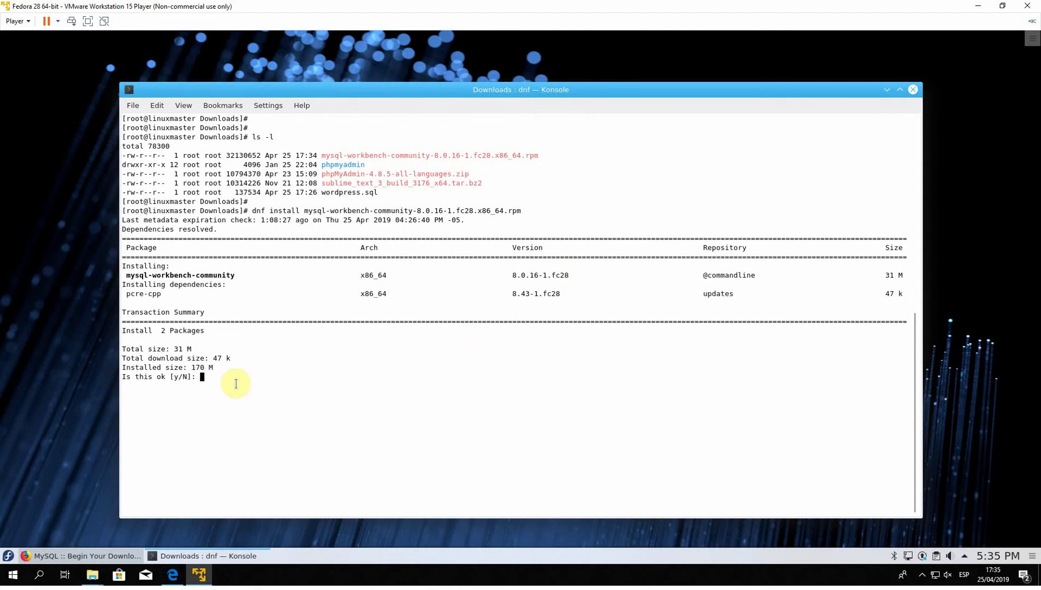
- Answer y to accept the installation of mysql-workbench-community and its dependency, and check the output for completion
{"action": "type", "text": "y"}
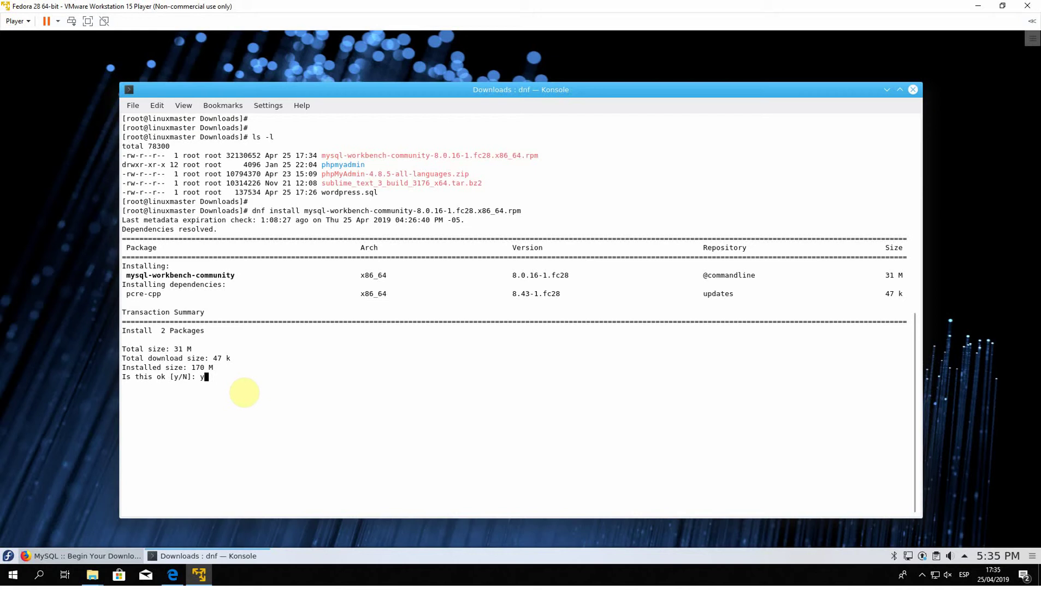
{"action": "key", "text": "Return"}
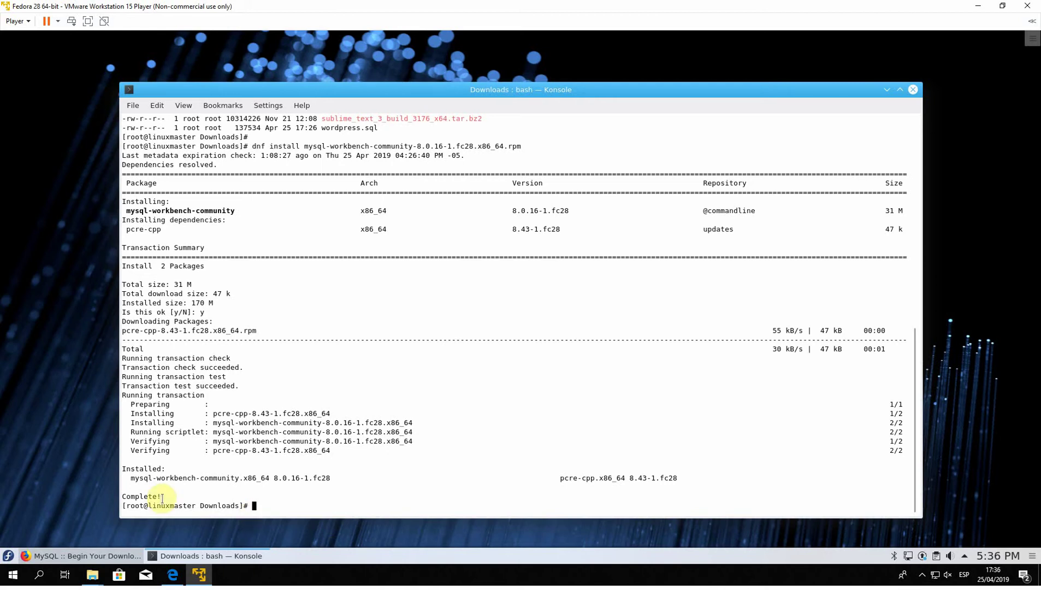
{"action": "left_click_drag", "start_coordinate": [162, 498], "coordinate": [117, 496]}
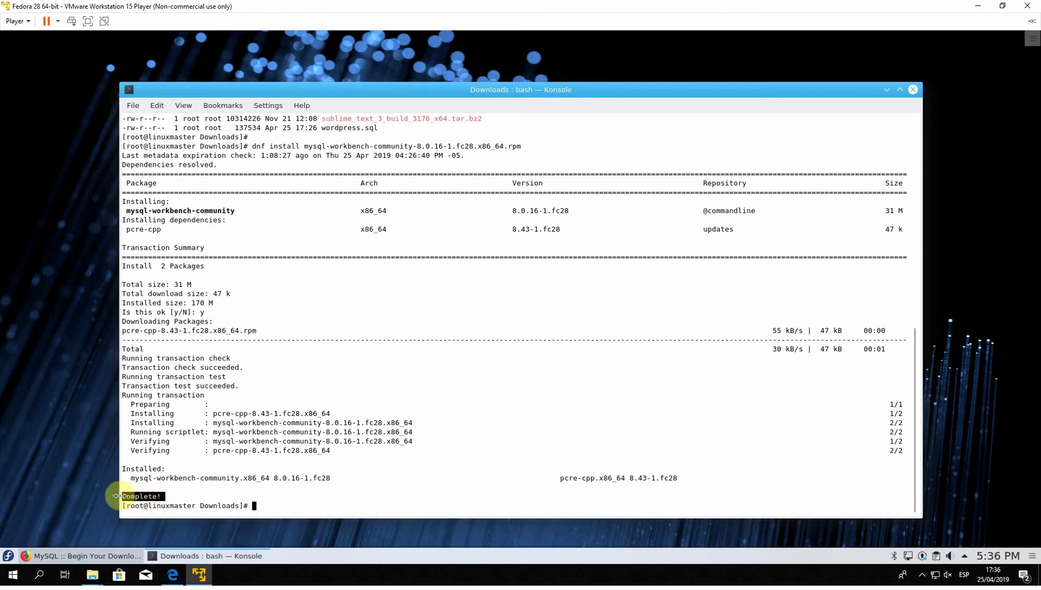
{"action": "left_click", "coordinate": [202, 491]}
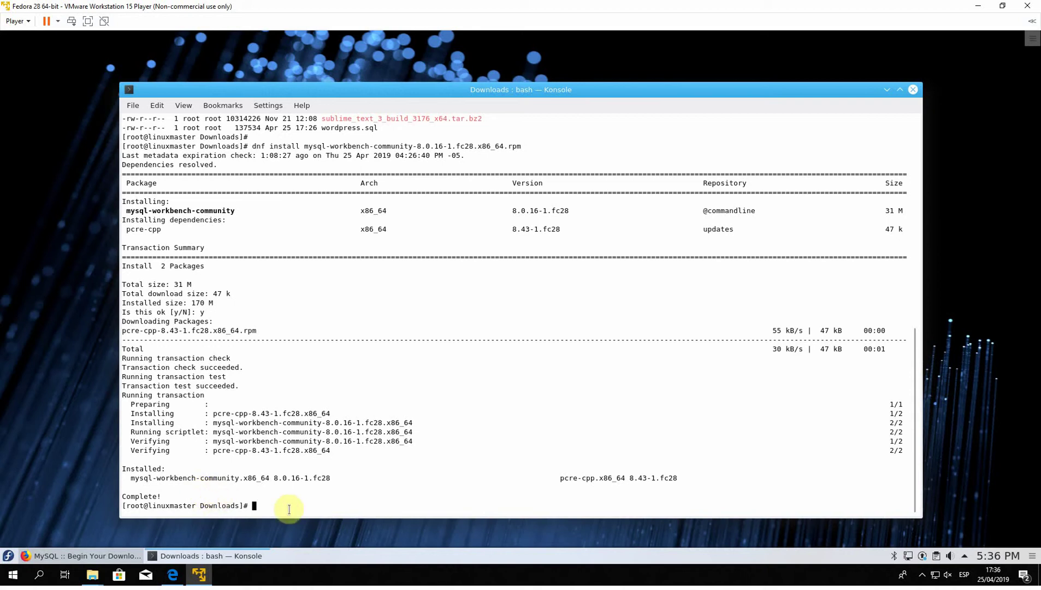
- Clear the terminal screen
{"action": "type", "text": "clear"}
{"action": "key", "text": "Return"}
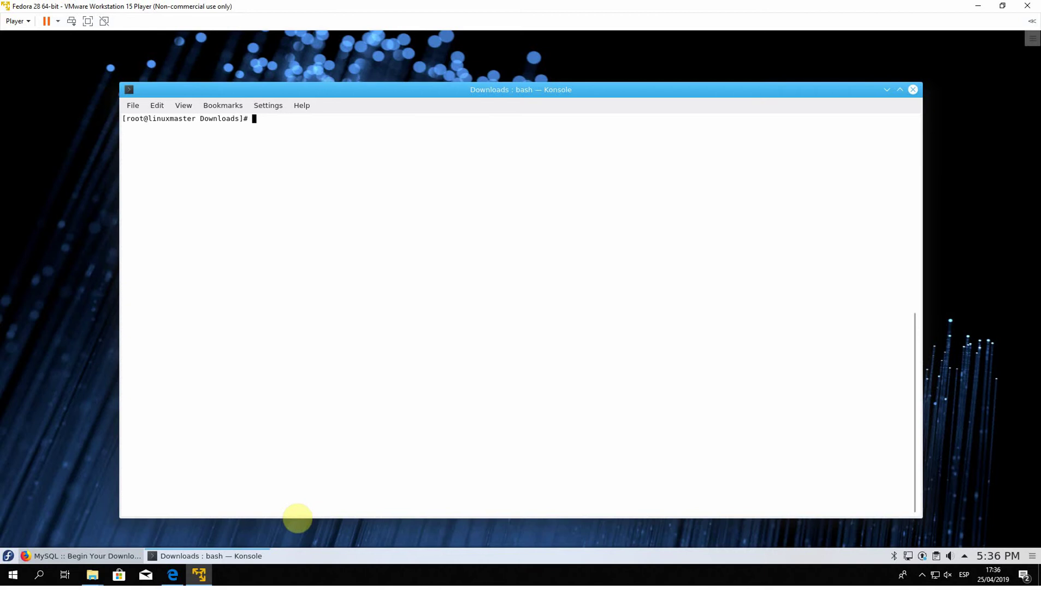
{"action": "key", "text": "Return"}
{"action": "key", "text": "Return"}
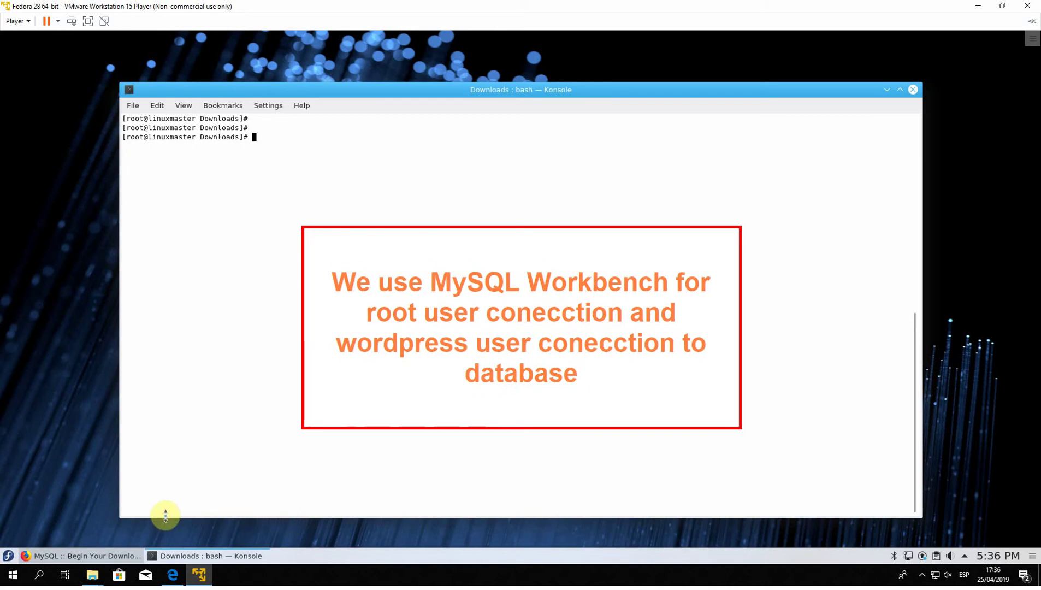
- Launch MySQL Workbench from the Development category of the installed applications
{"action": "left_click", "coordinate": [9, 559]}
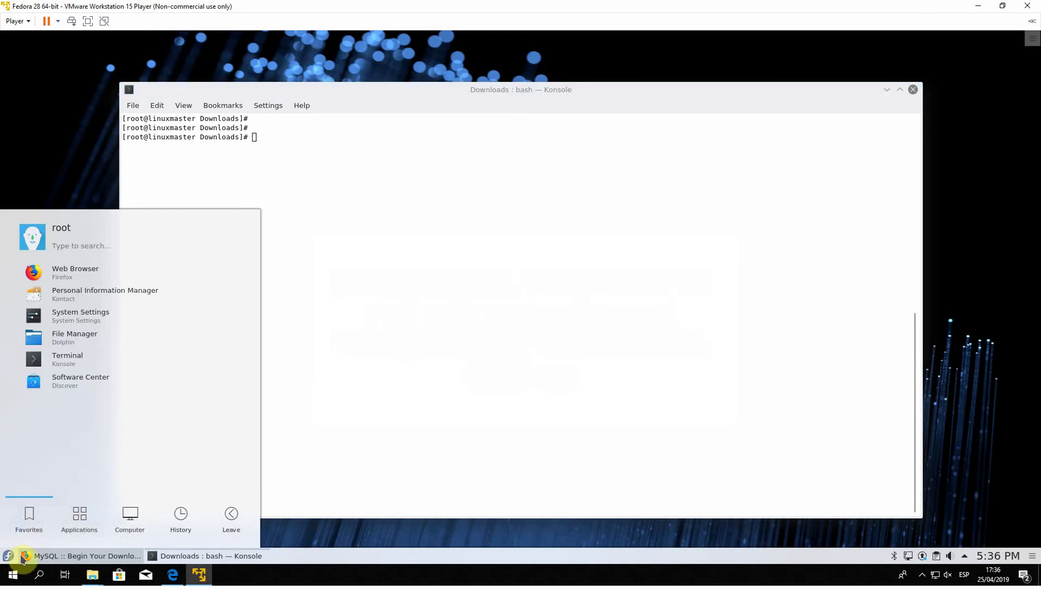
{"action": "left_click", "coordinate": [78, 525]}
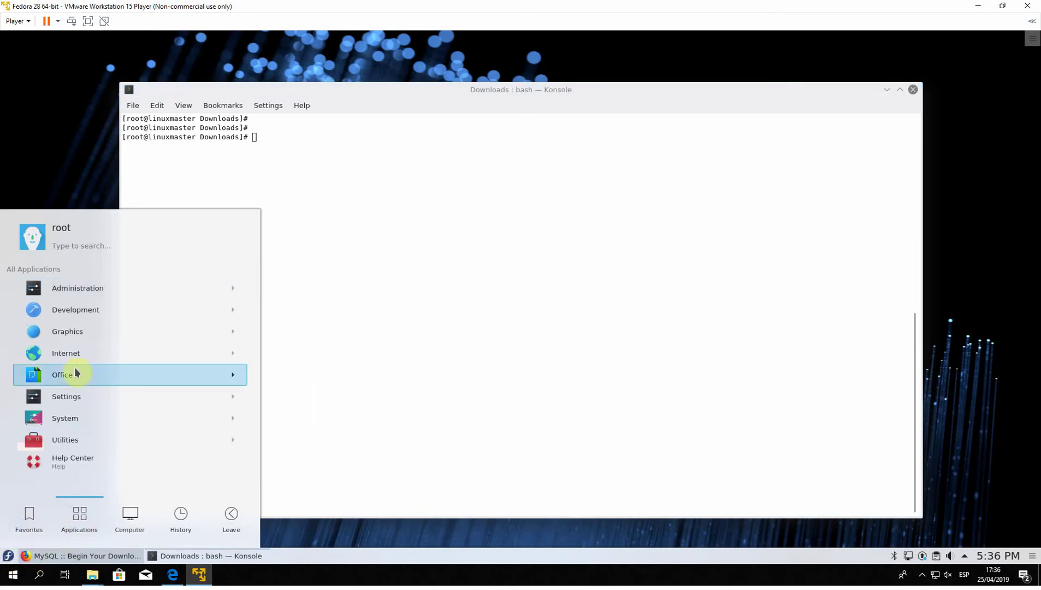
{"action": "left_click", "coordinate": [71, 309]}
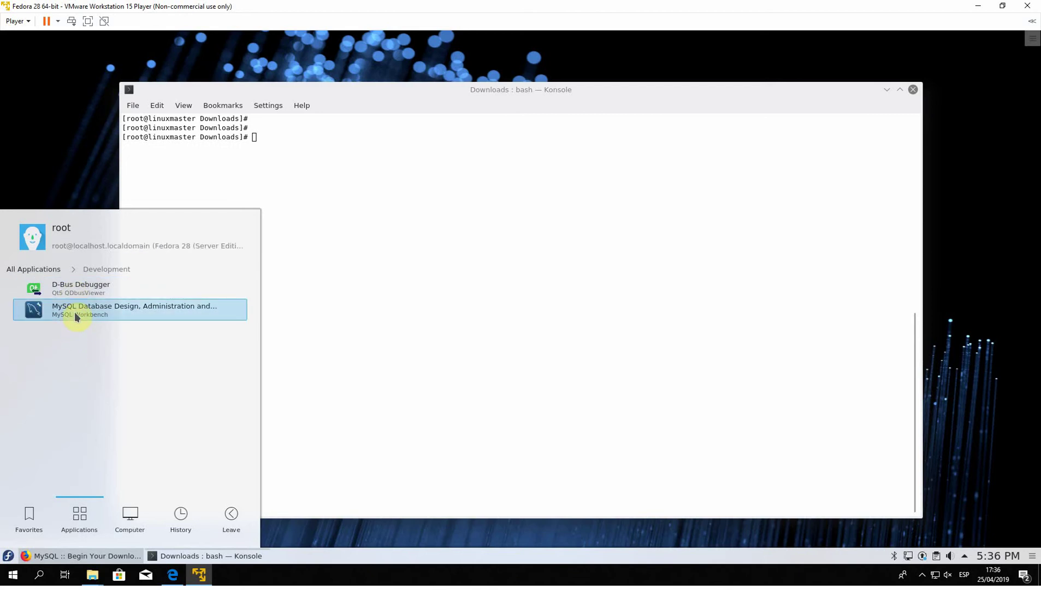
{"action": "left_click", "coordinate": [75, 314]}
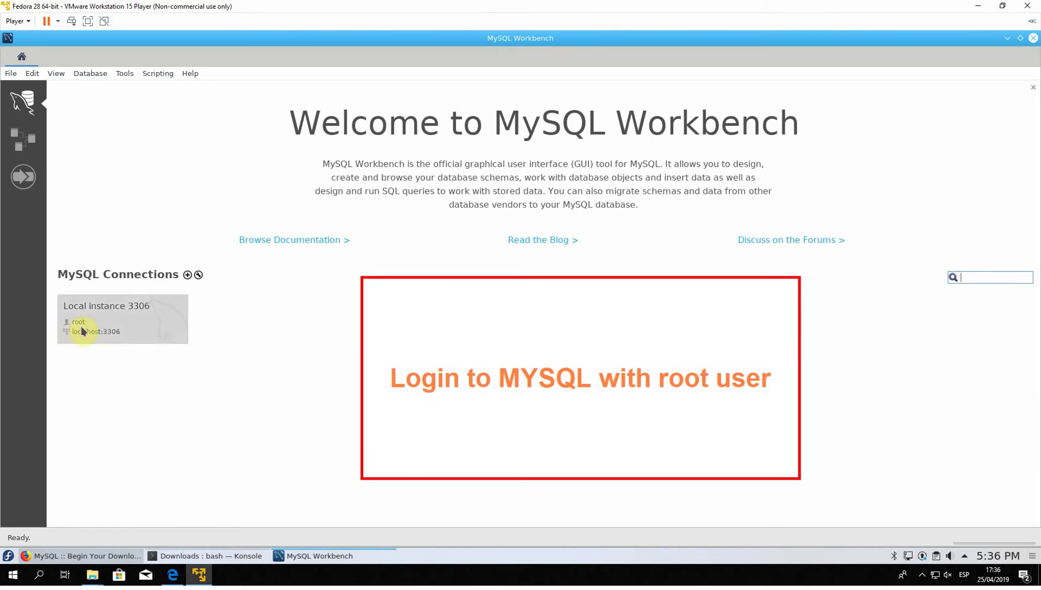
- Connect to Local instance 3306 as root by entering the MySQL root password
{"action": "left_click", "coordinate": [115, 312]}
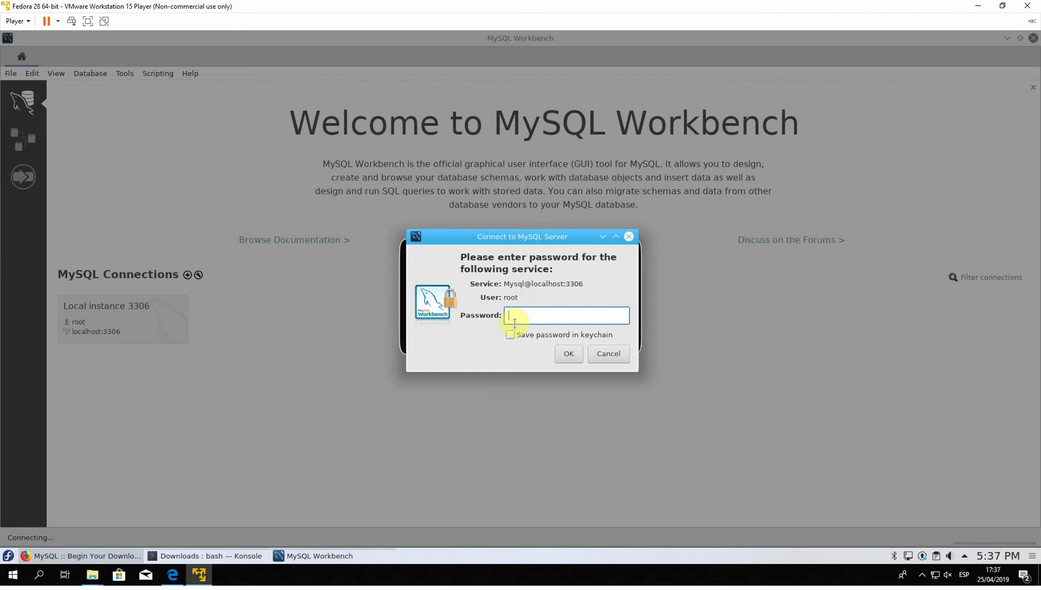
{"action": "type", "text": "•••••••••"}
{"action": "left_click", "coordinate": [566, 354]}
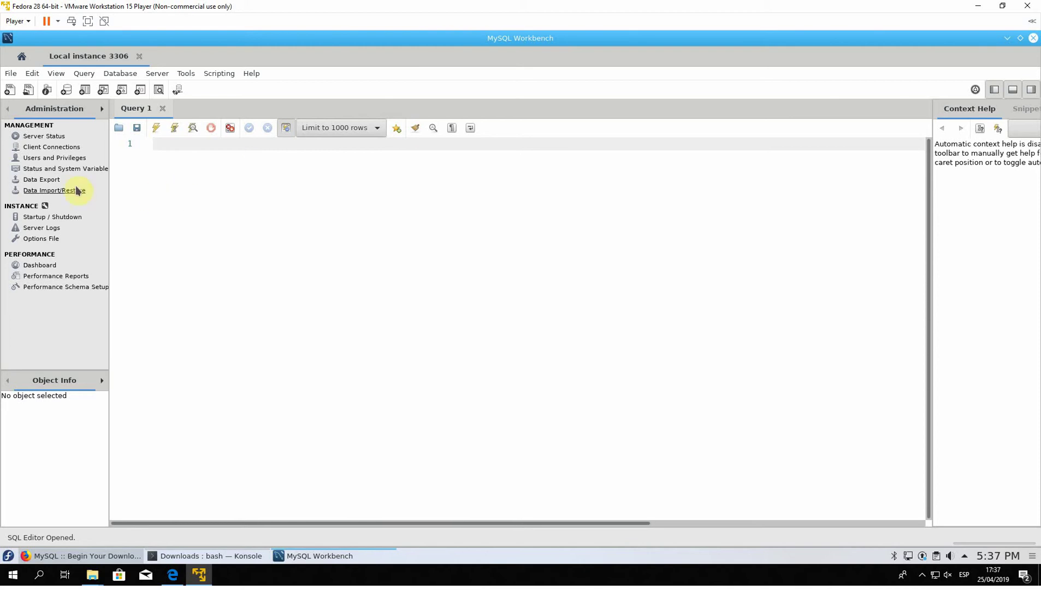
- Review the server's Management pages from Server Status through Data Import/Restore, including the wordpress account under Users and Privileges
{"action": "left_click", "coordinate": [18, 139]}
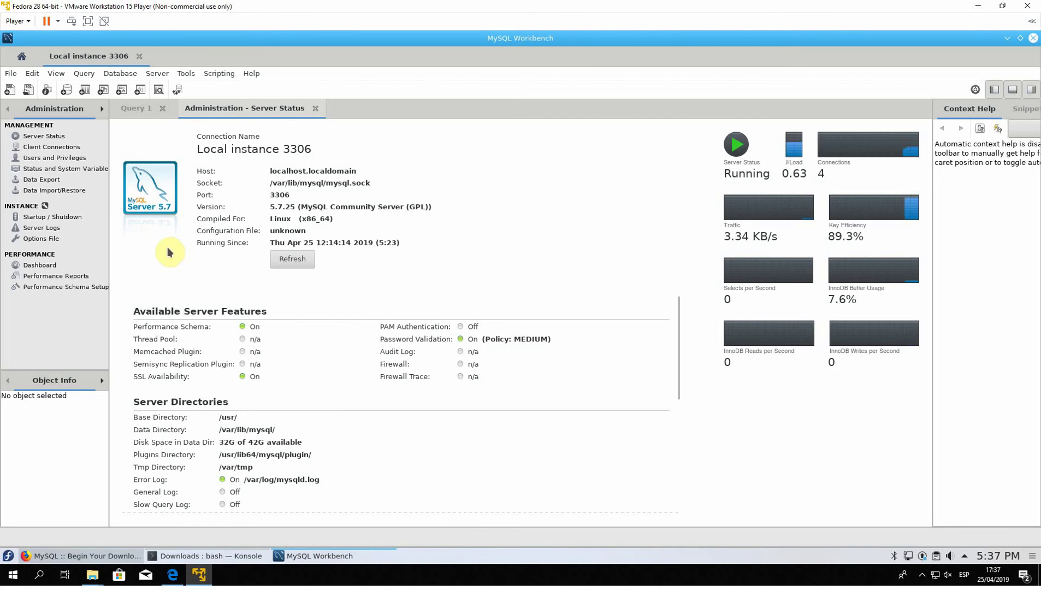
{"action": "left_click", "coordinate": [30, 148]}
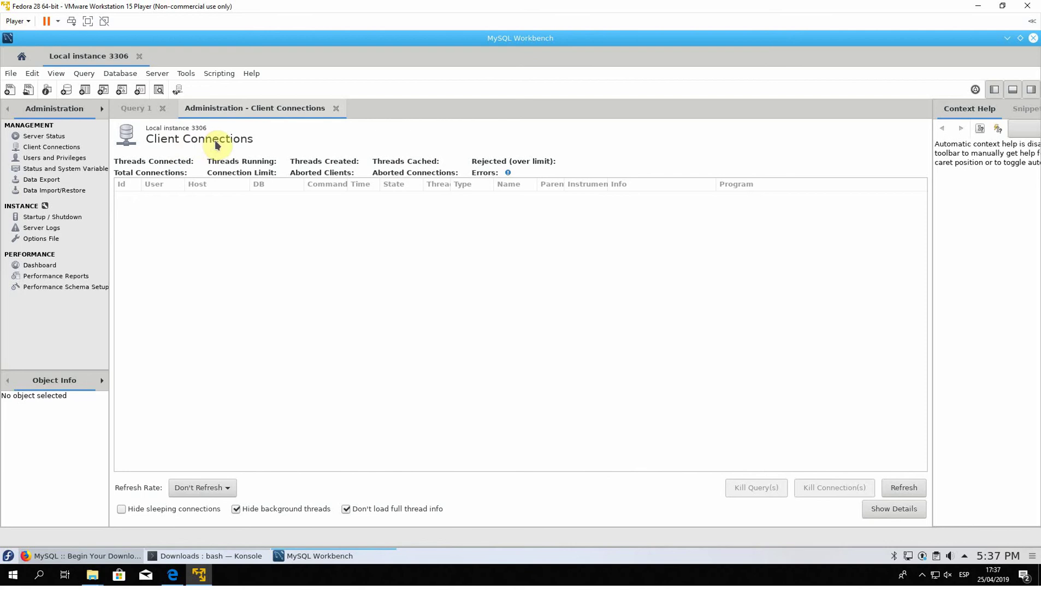
{"action": "left_click", "coordinate": [60, 160]}
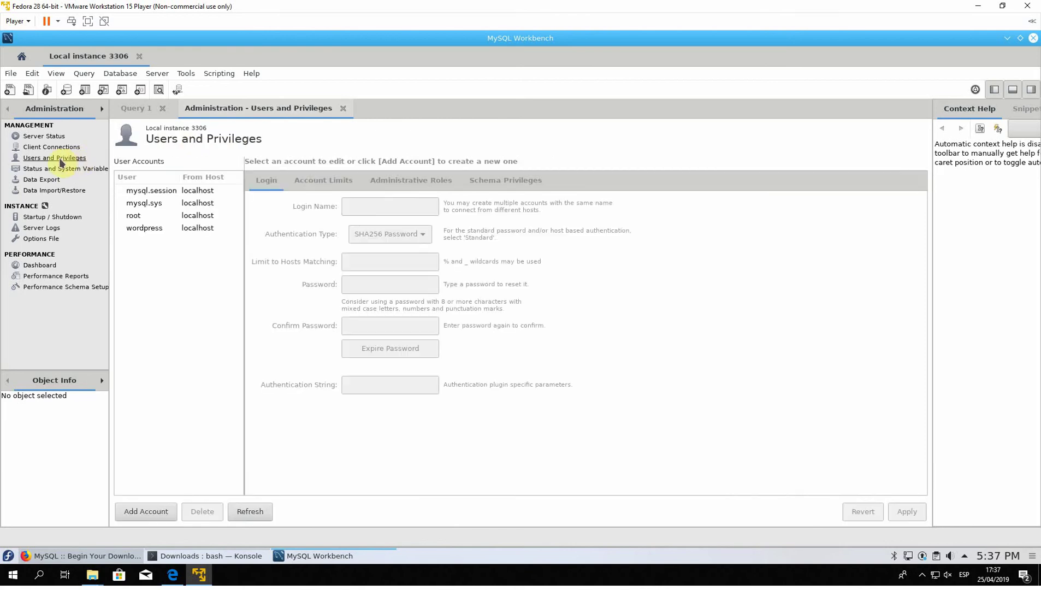
{"action": "left_click", "coordinate": [144, 229]}
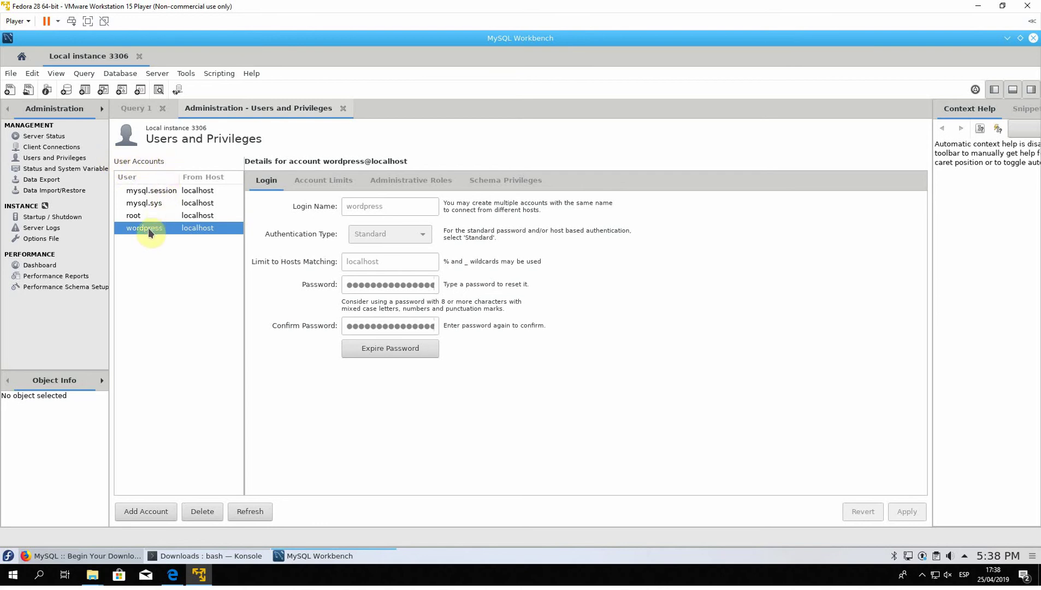
{"action": "left_click", "coordinate": [34, 170]}
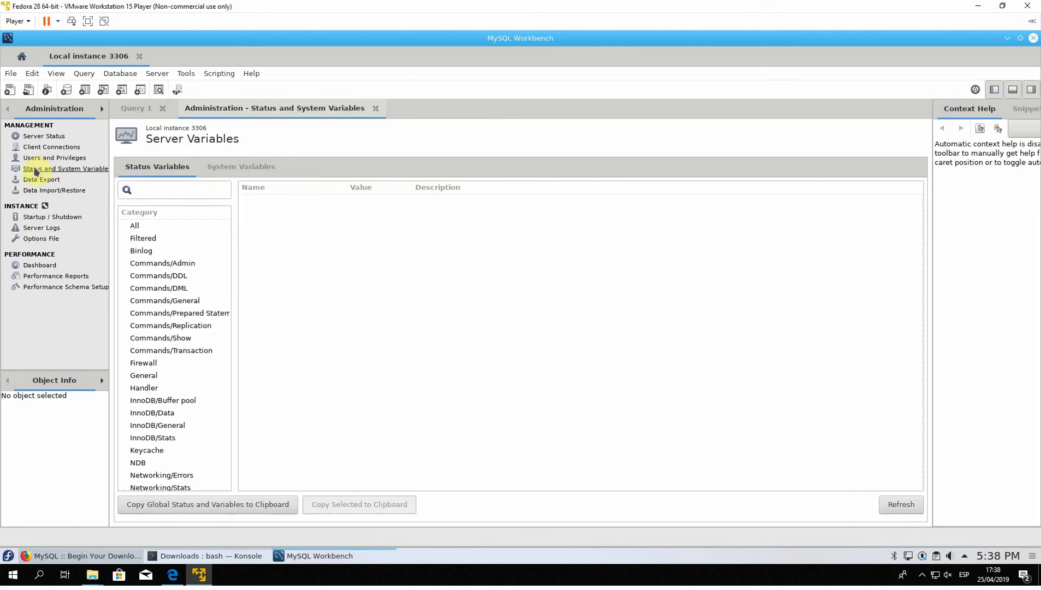
{"action": "left_click", "coordinate": [39, 181]}
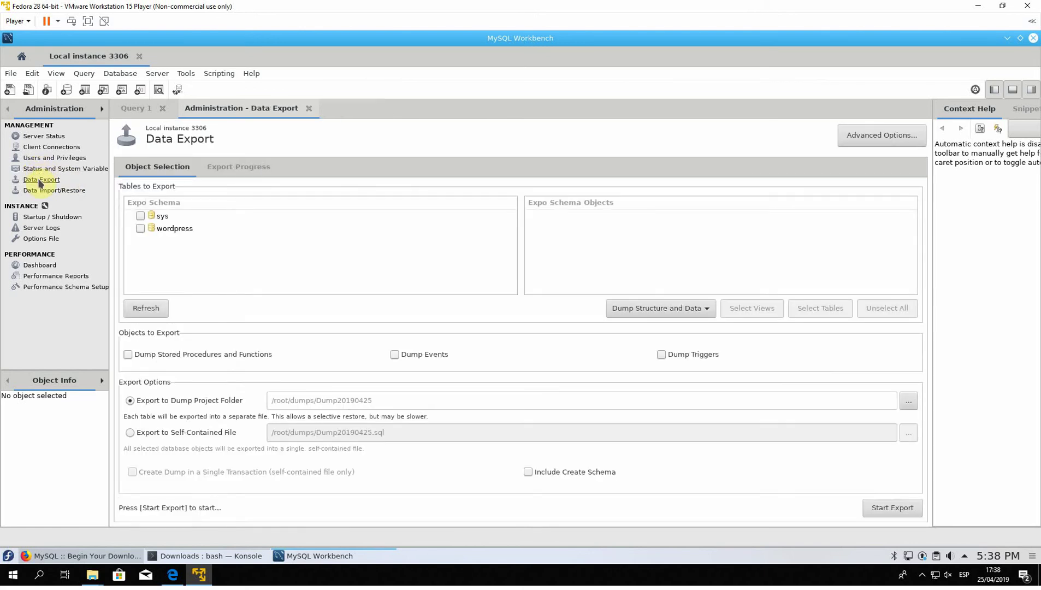
{"action": "left_click", "coordinate": [43, 191]}
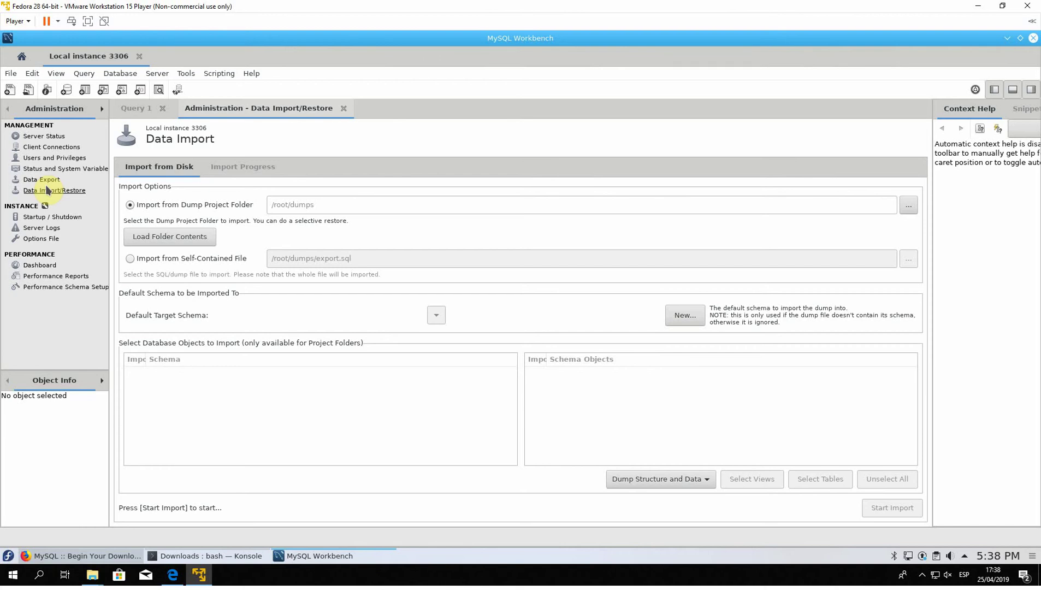
- Look through the instance's Startup / Shutdown, Server Logs and Options File pages
{"action": "left_click", "coordinate": [48, 218]}
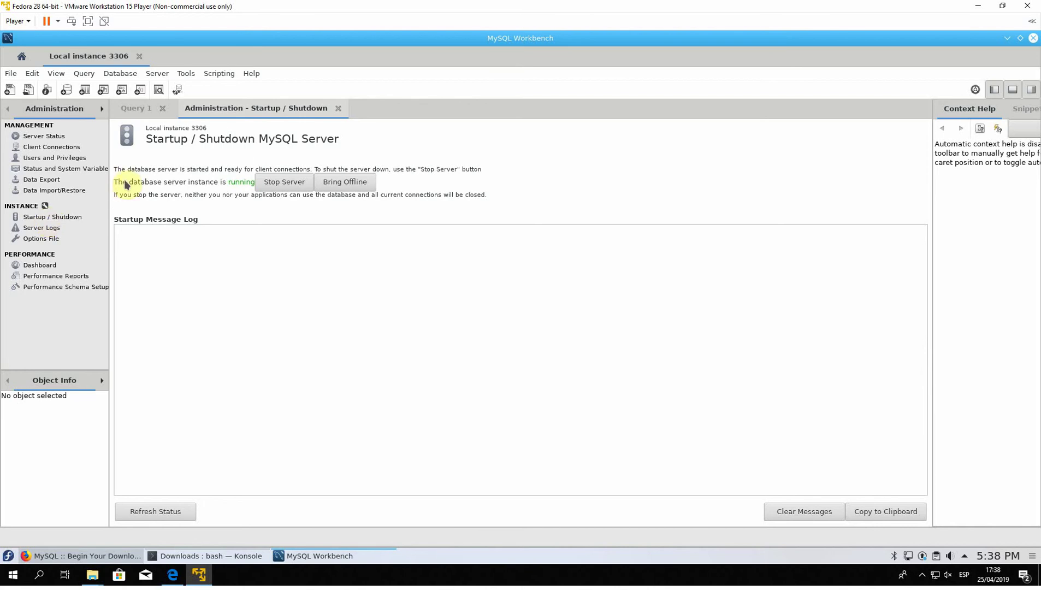
{"action": "left_click", "coordinate": [49, 232]}
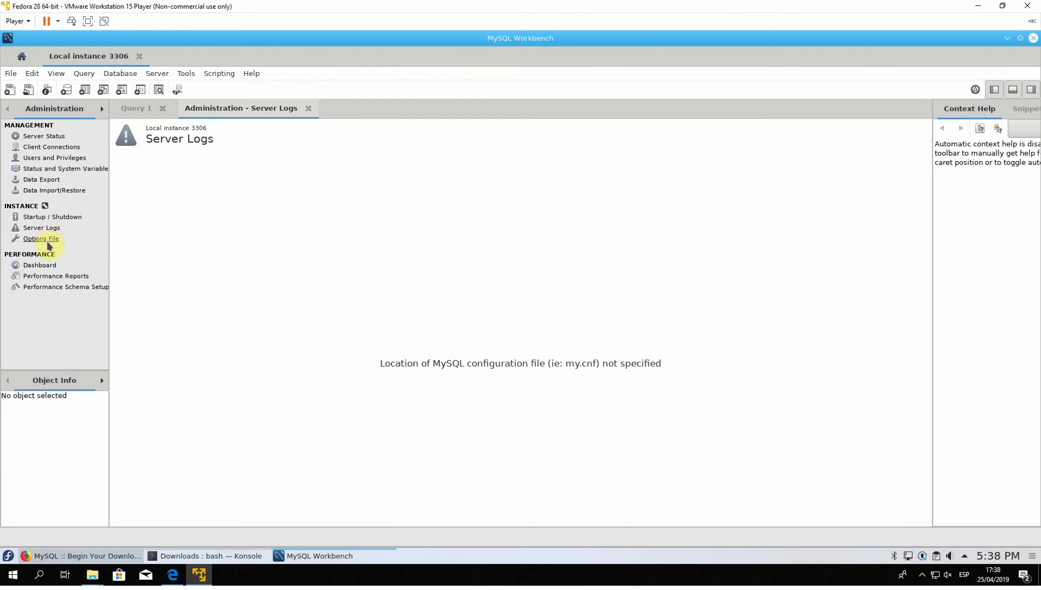
{"action": "left_click", "coordinate": [49, 243]}
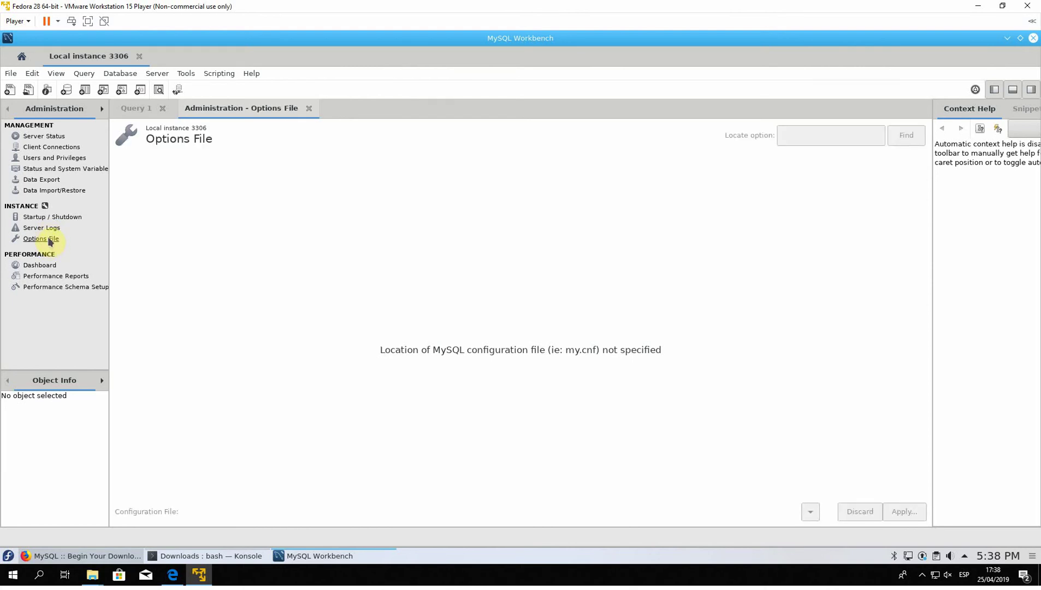
- Look through the Performance pages: Dashboard, Performance Reports with Top Memory by Event and Top Memory by Thread, and Performance Schema Setup
{"action": "left_click", "coordinate": [48, 269]}
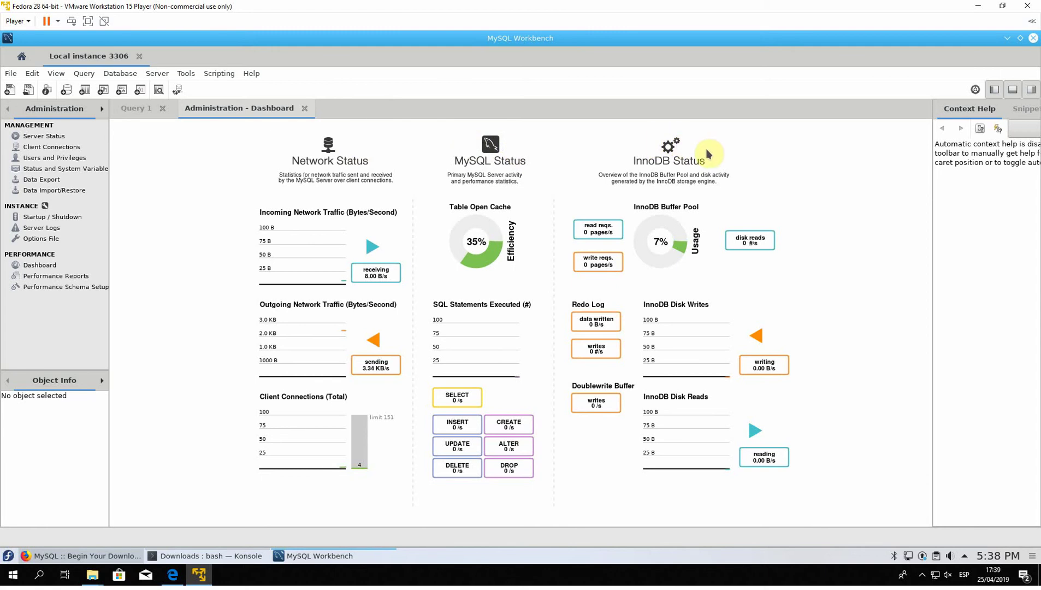
{"action": "left_click", "coordinate": [58, 277]}
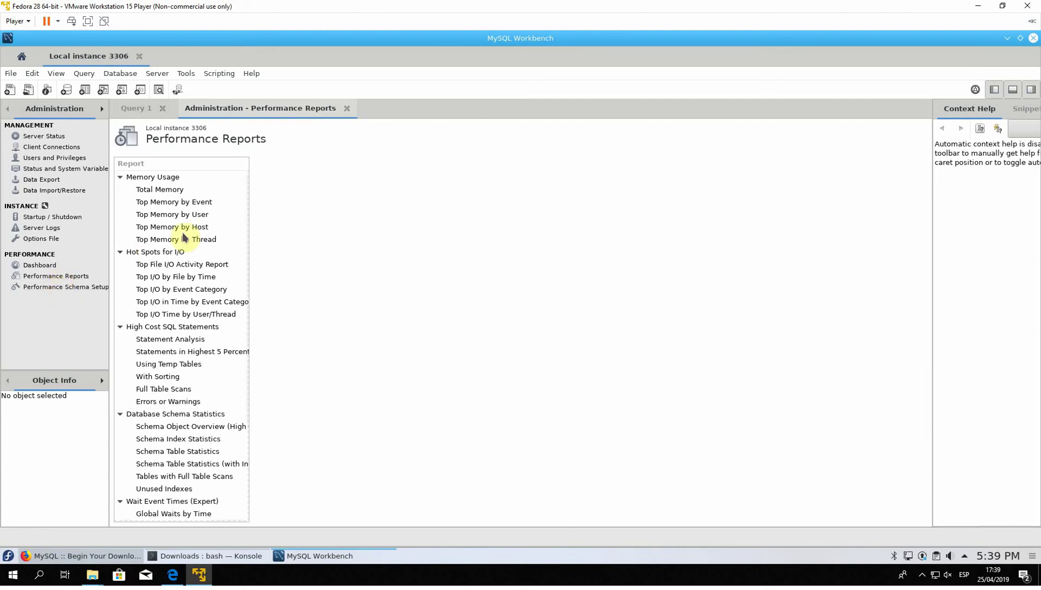
{"action": "left_click", "coordinate": [177, 207]}
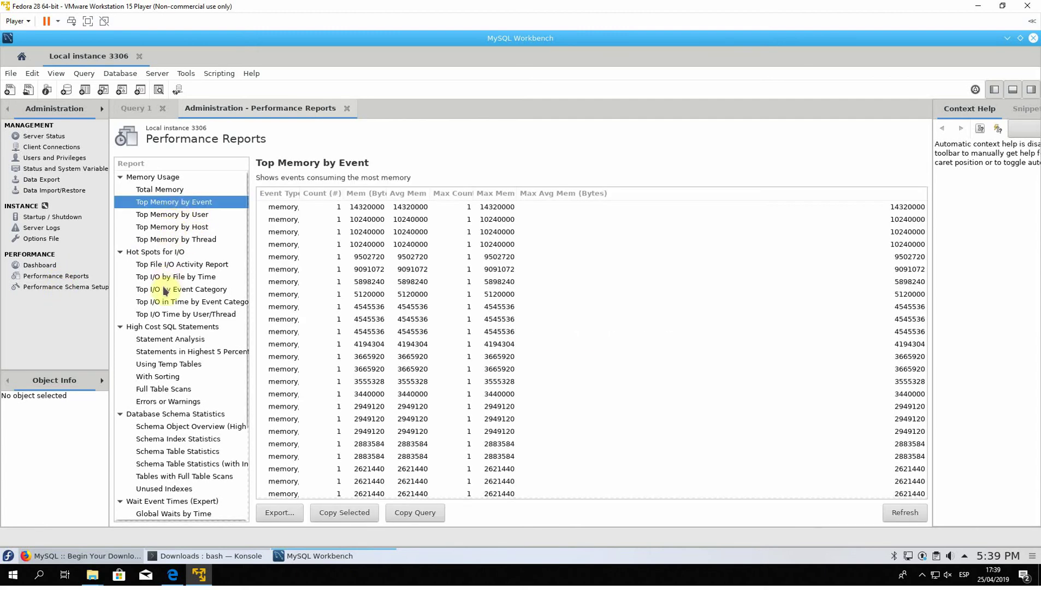
{"action": "left_click", "coordinate": [168, 240]}
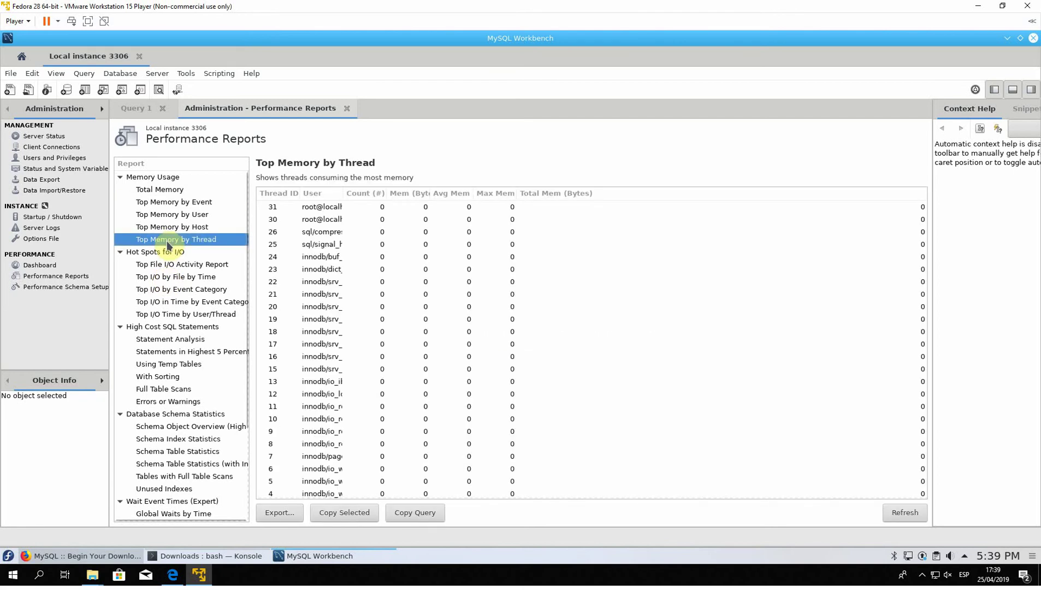
{"action": "left_click", "coordinate": [59, 289]}
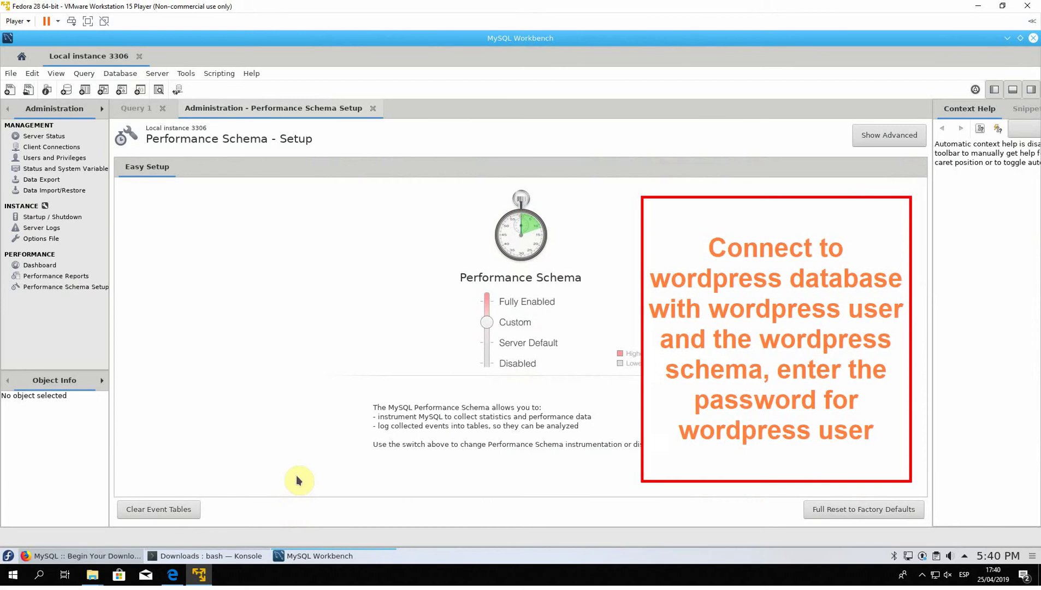
- Set up a database connection to localhost with username wordpress and default schema wordpress
{"action": "left_click", "coordinate": [112, 77]}
{"action": "left_click", "coordinate": [129, 89]}
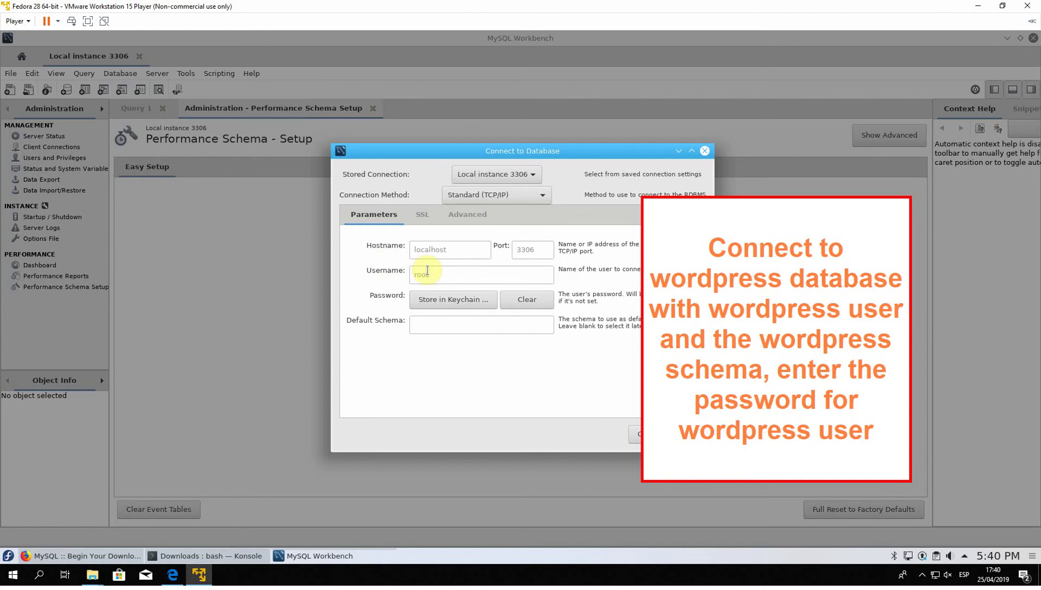
{"action": "left_click", "coordinate": [453, 279]}
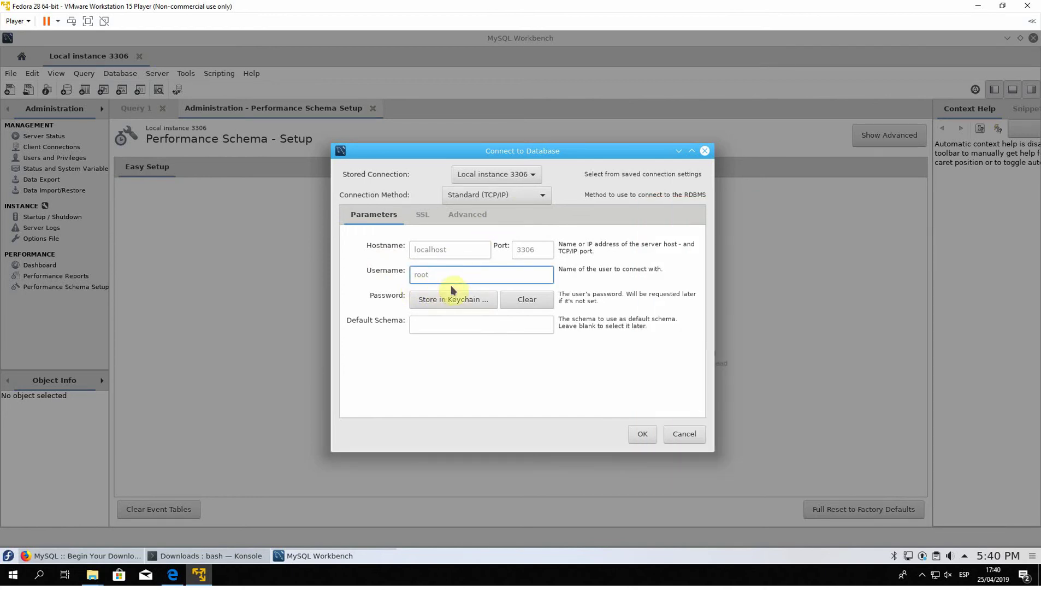
{"action": "key", "text": "BackSpace"}
{"action": "key", "text": "BackSpace"}
{"action": "key", "text": "BackSpace"}
{"action": "key", "text": "BackSpace"}
{"action": "type", "text": "wordpress"}
{"action": "left_click", "coordinate": [429, 326]}
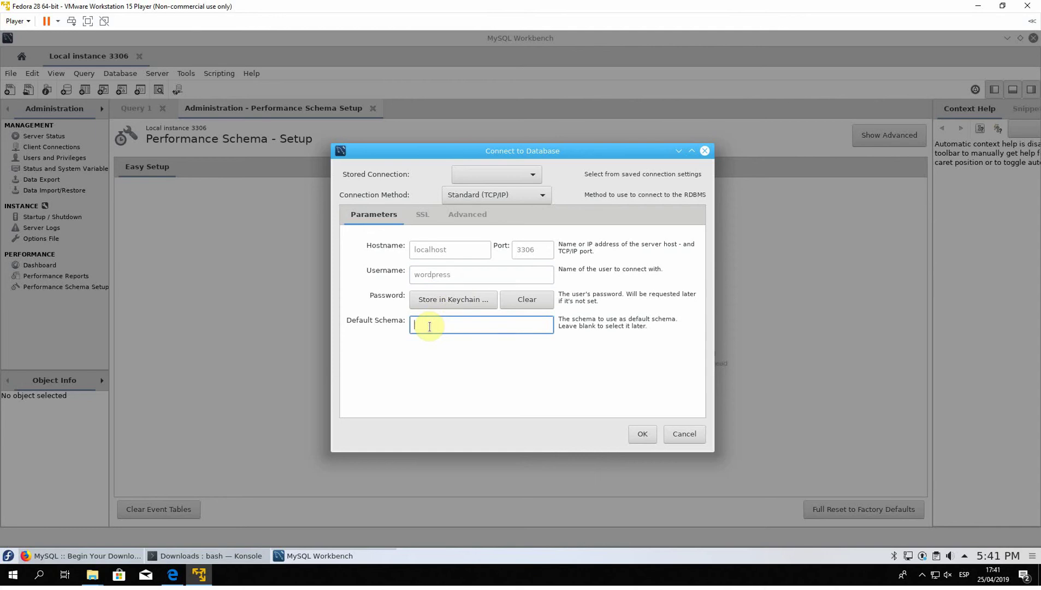
{"action": "type", "text": "wordpress"}
- Open the connection by entering the wordpress user's MySQL password
{"action": "left_click", "coordinate": [640, 435]}
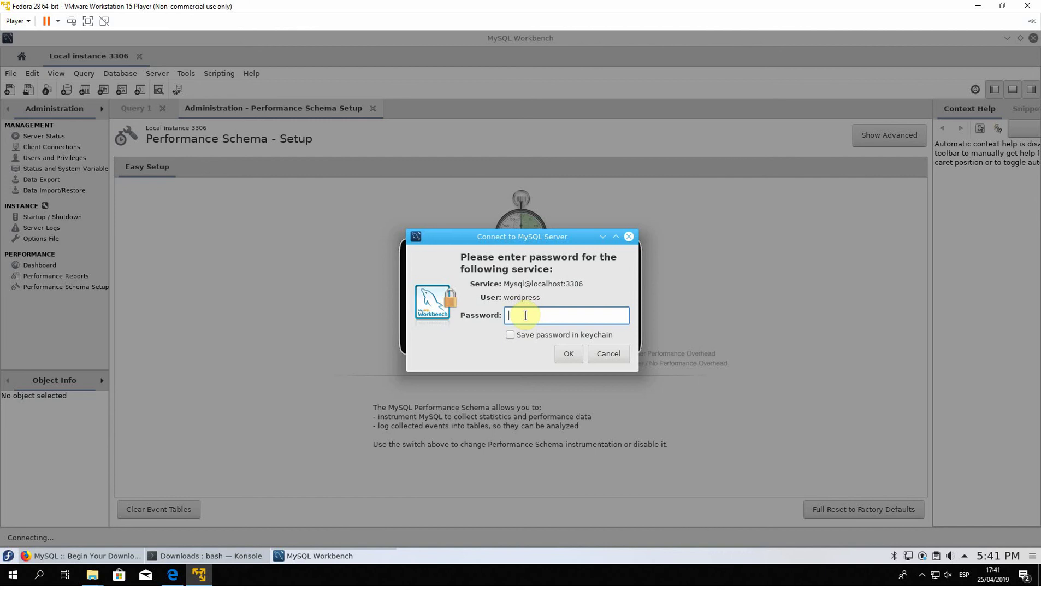
{"action": "type", "text": "**************"}
{"action": "left_click", "coordinate": [568, 355]}
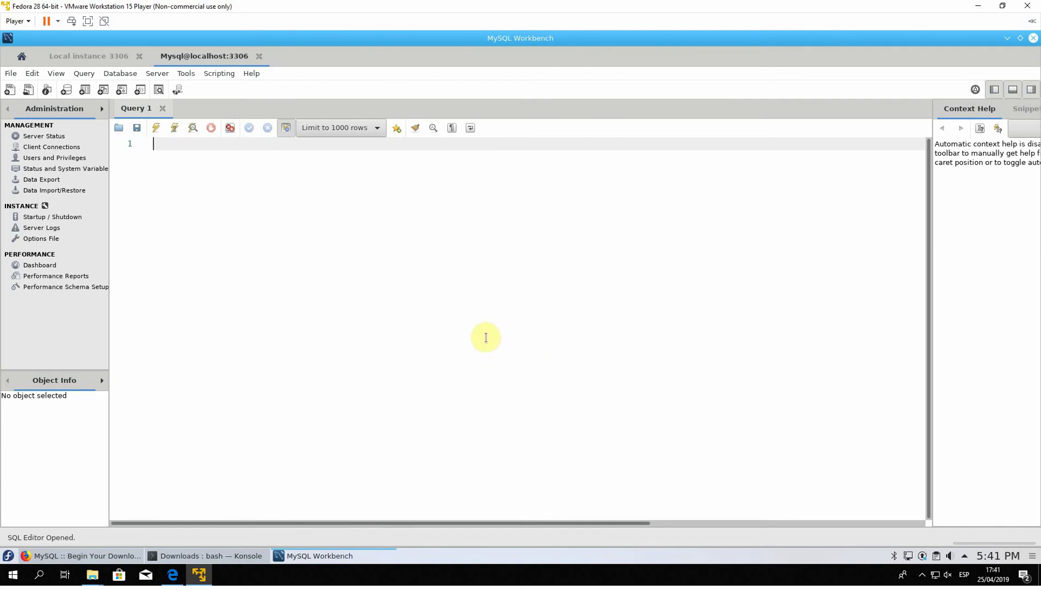
- Write the query "select * from wp_users;" in the SQL editor and execute it
{"action": "type", "text": "s"}
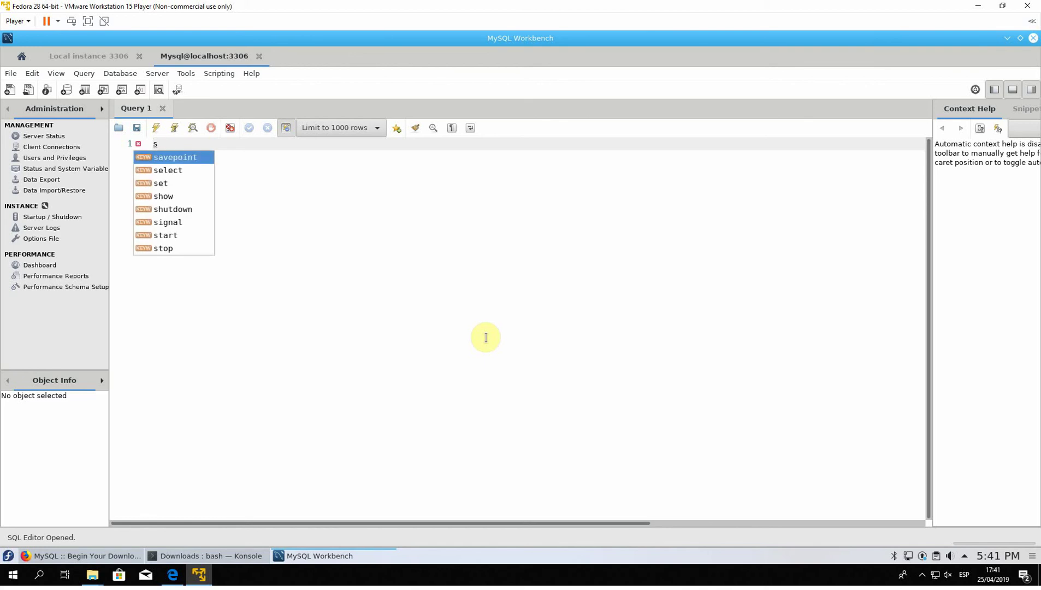
{"action": "type", "text": "lec"}
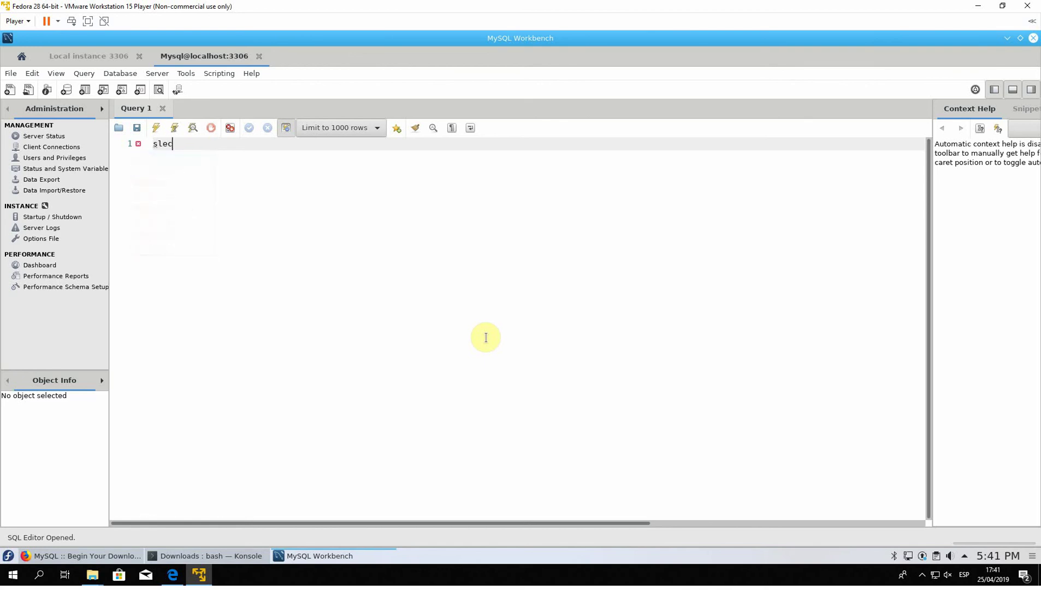
{"action": "key", "text": "BackSpace"}
{"action": "key", "text": "BackSpace"}
{"action": "key", "text": "BackSpace"}
{"action": "type", "text": "e"}
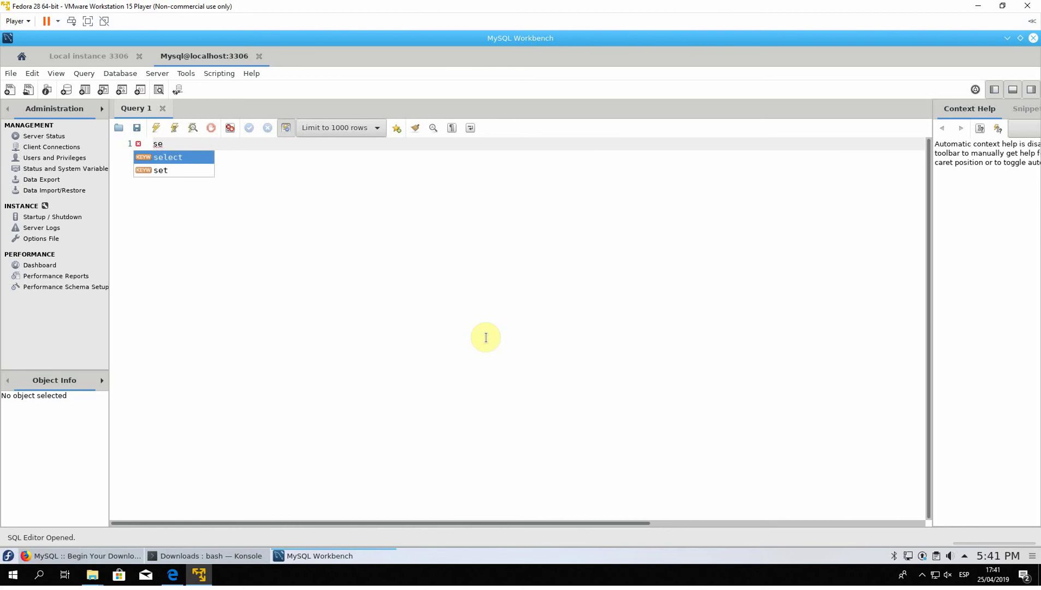
{"action": "double_click", "coordinate": [181, 158]}
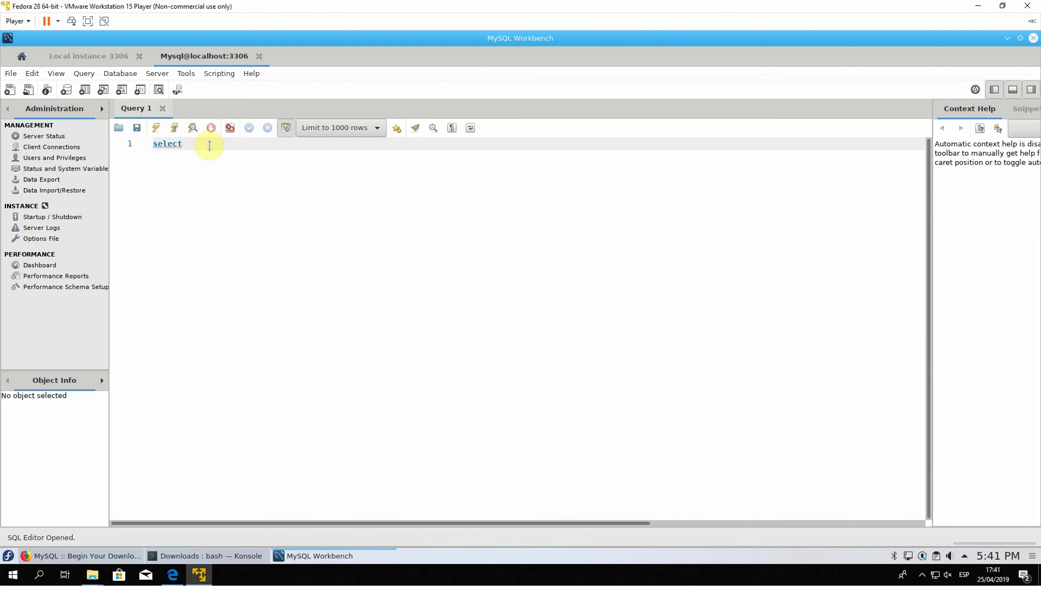
{"action": "type", "text": "* from wp_"}
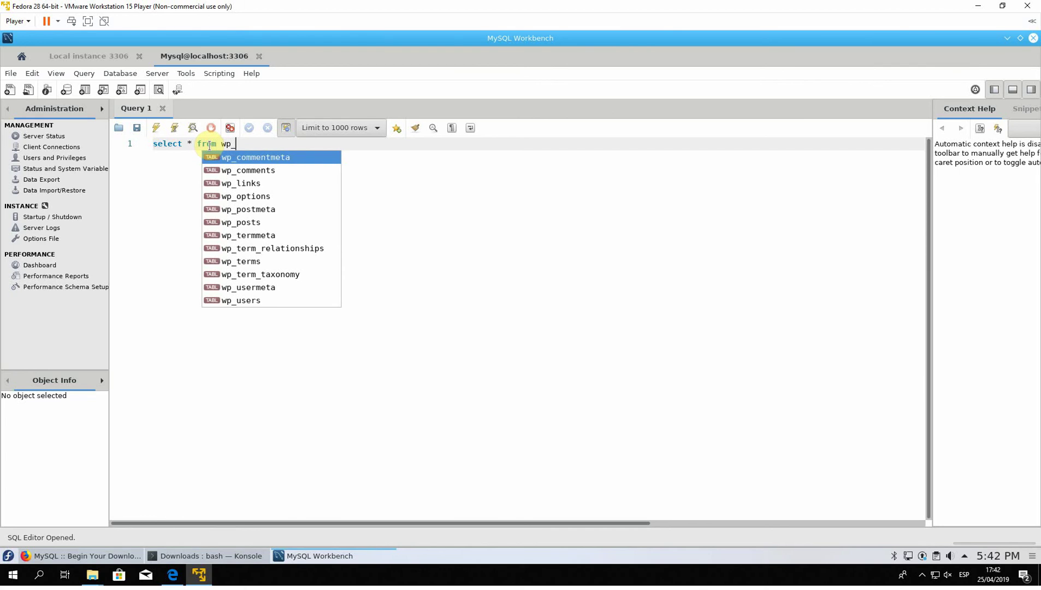
{"action": "left_click", "coordinate": [227, 303]}
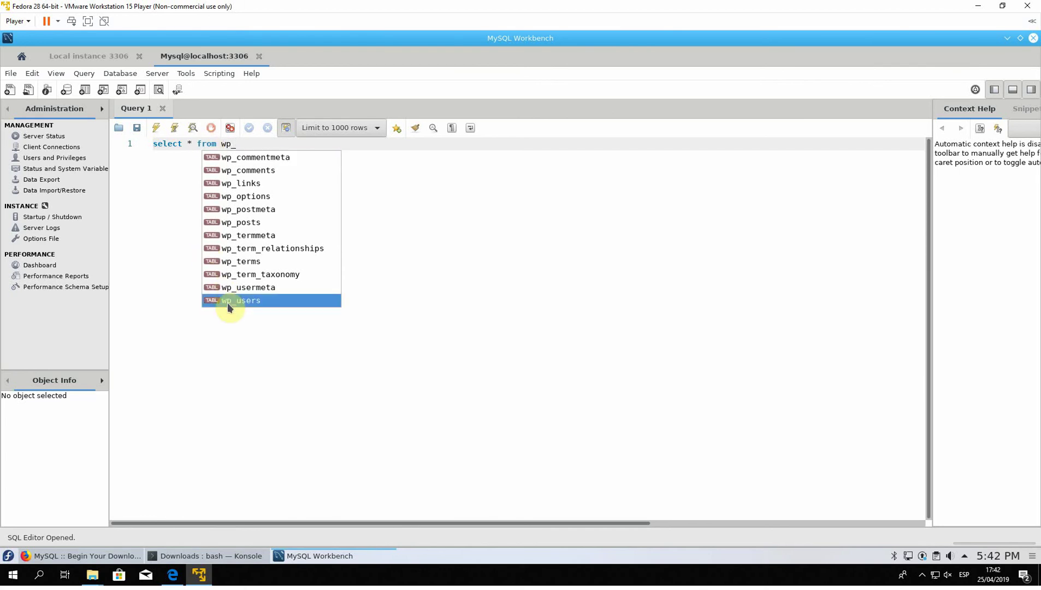
{"action": "double_click", "coordinate": [227, 302]}
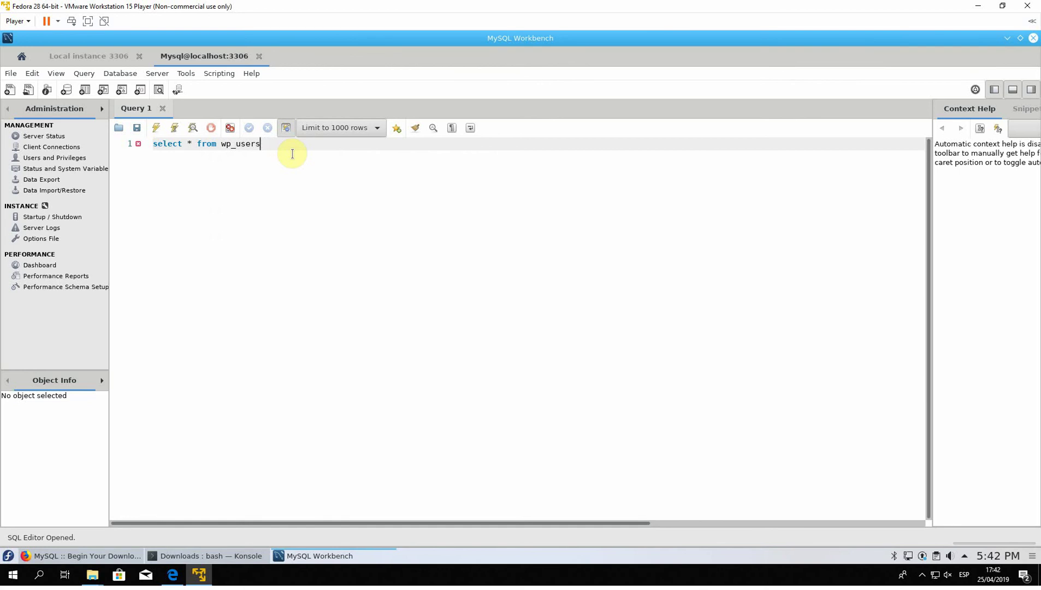
{"action": "type", "text": ";"}
{"action": "left_click_drag", "start_coordinate": [152, 144], "coordinate": [266, 146]}
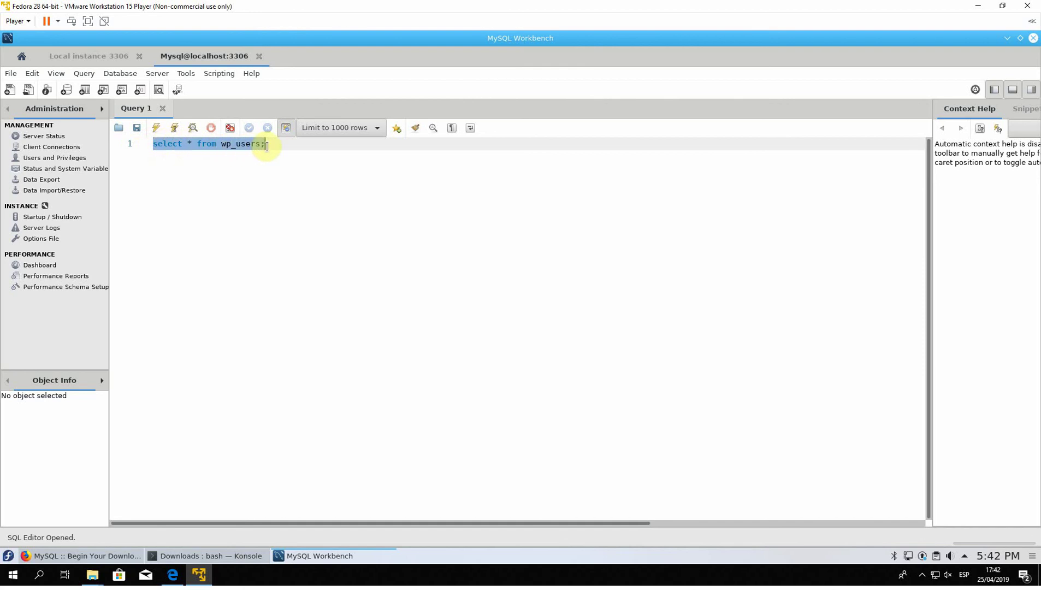
{"action": "left_click", "coordinate": [157, 130]}
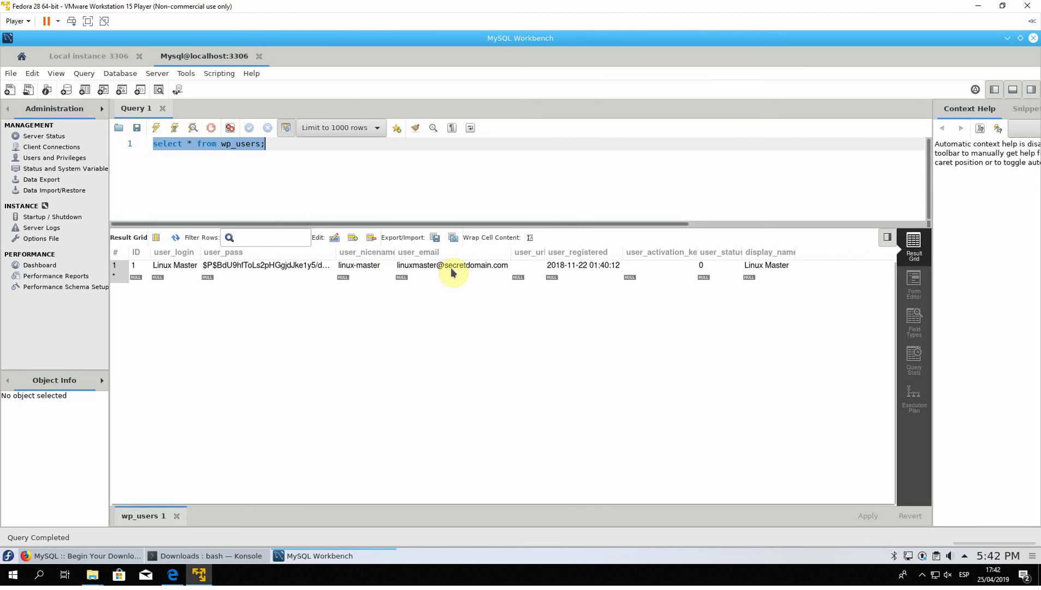
- Add "show tables;" on a new line of the query and execute only that statement
{"action": "left_click", "coordinate": [278, 147]}
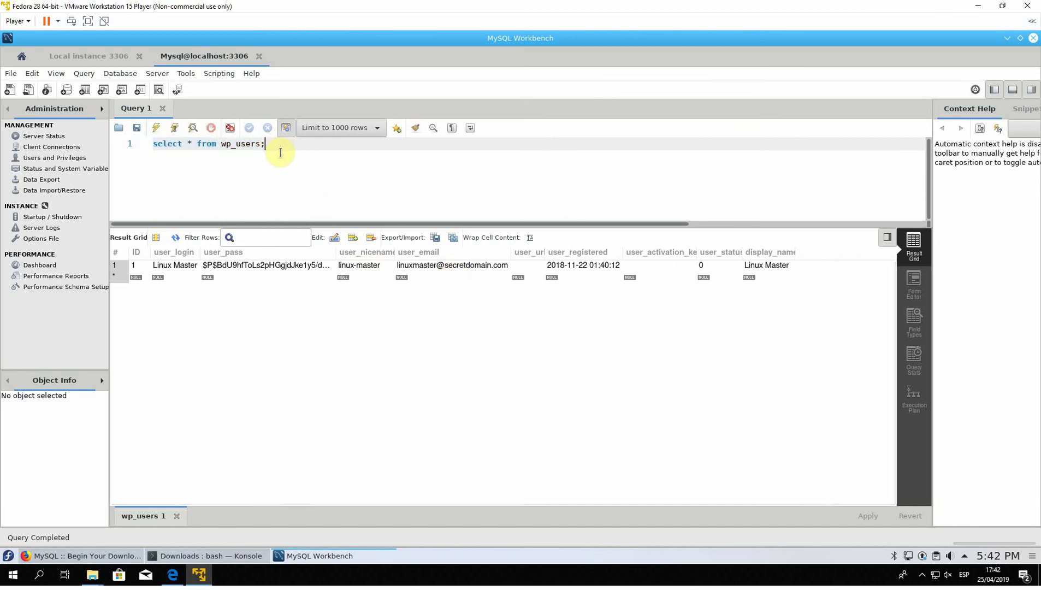
{"action": "key", "text": "Return"}
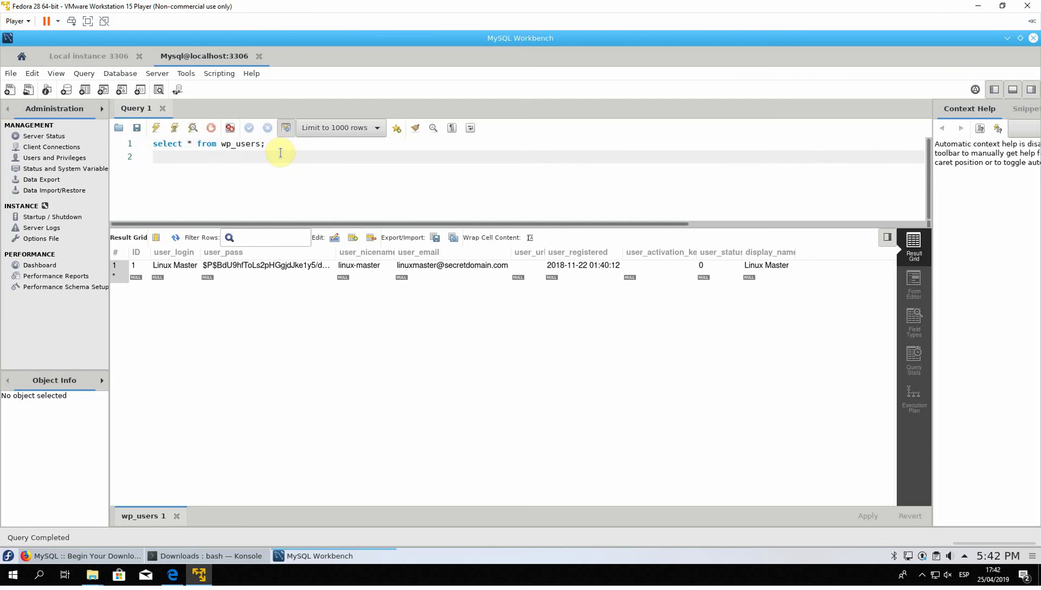
{"action": "type", "text": "show"}
{"action": "type", "text": "ta"}
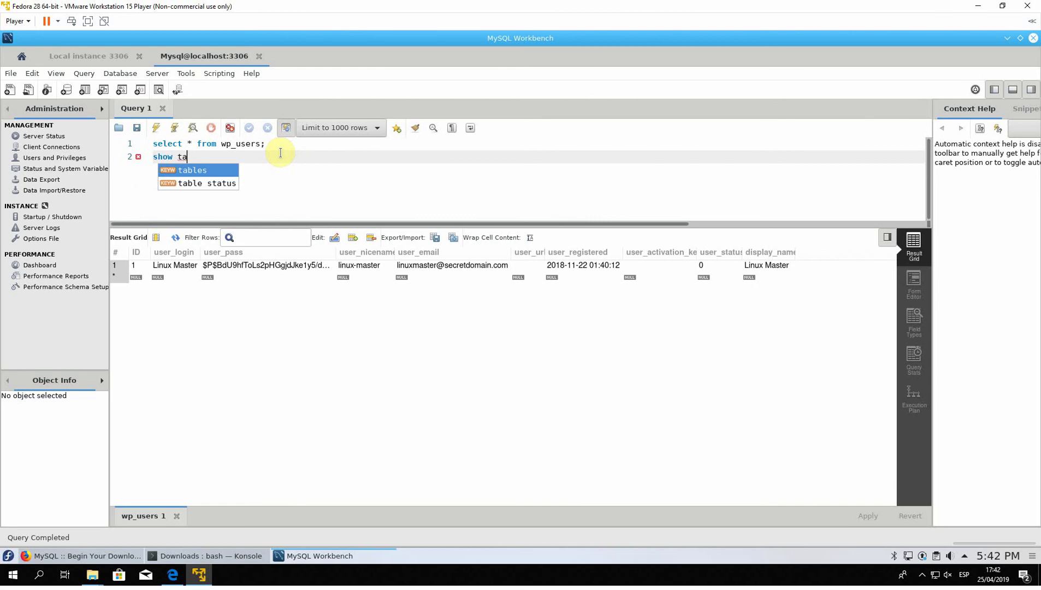
{"action": "key", "text": "Return"}
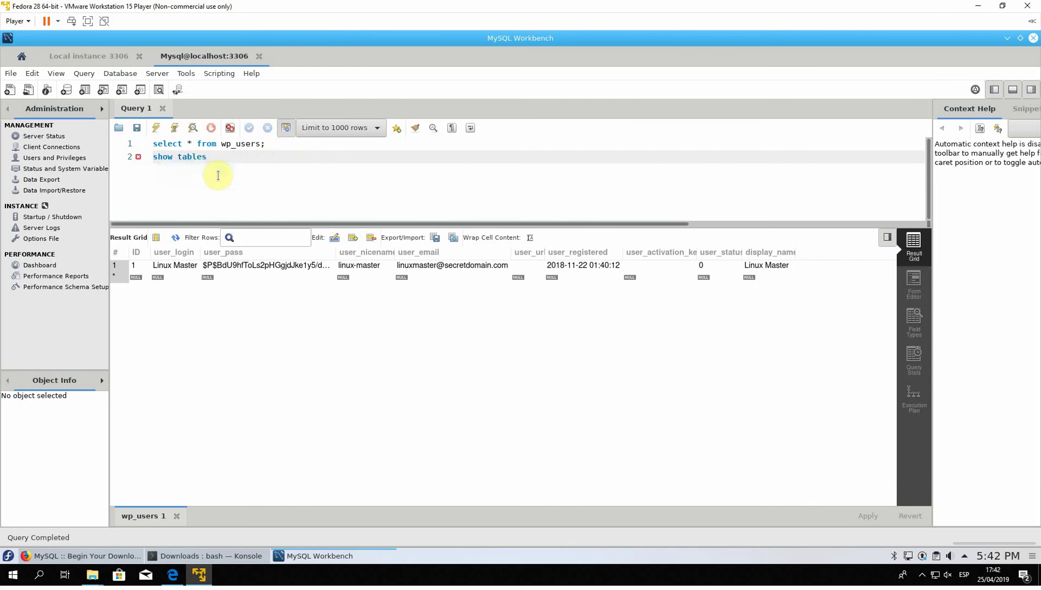
{"action": "type", "text": ";"}
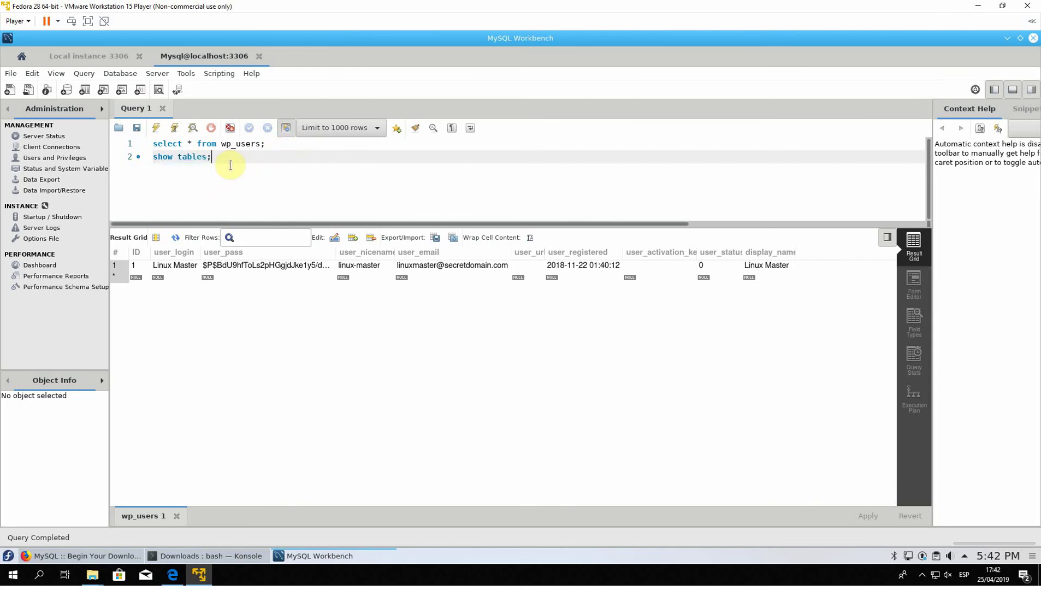
{"action": "left_click_drag", "start_coordinate": [210, 157], "coordinate": [150, 155]}
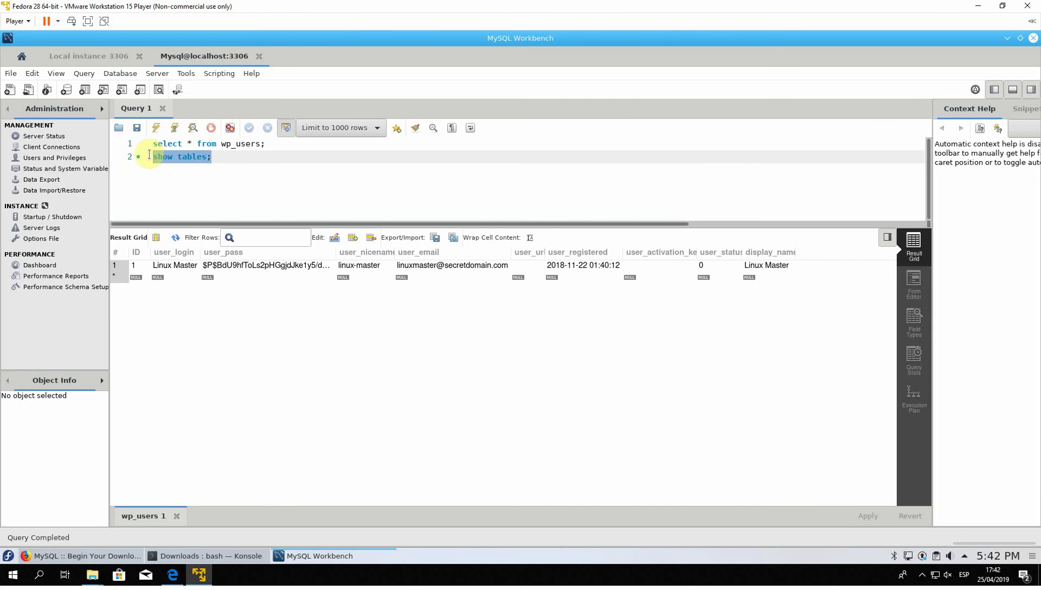
{"action": "left_click", "coordinate": [155, 128]}
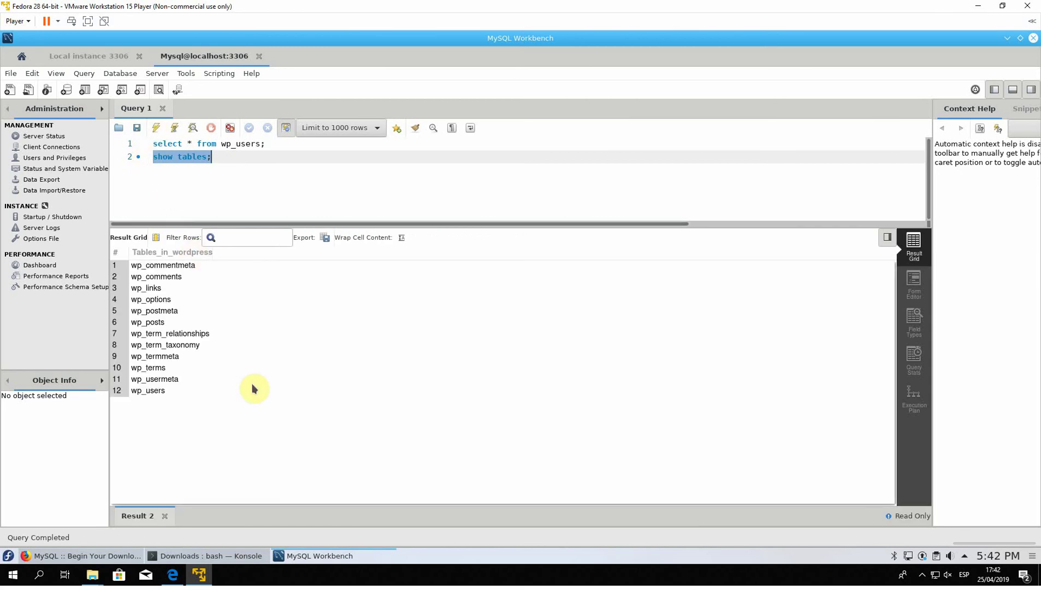
{"action": "left_click", "coordinate": [264, 164]}
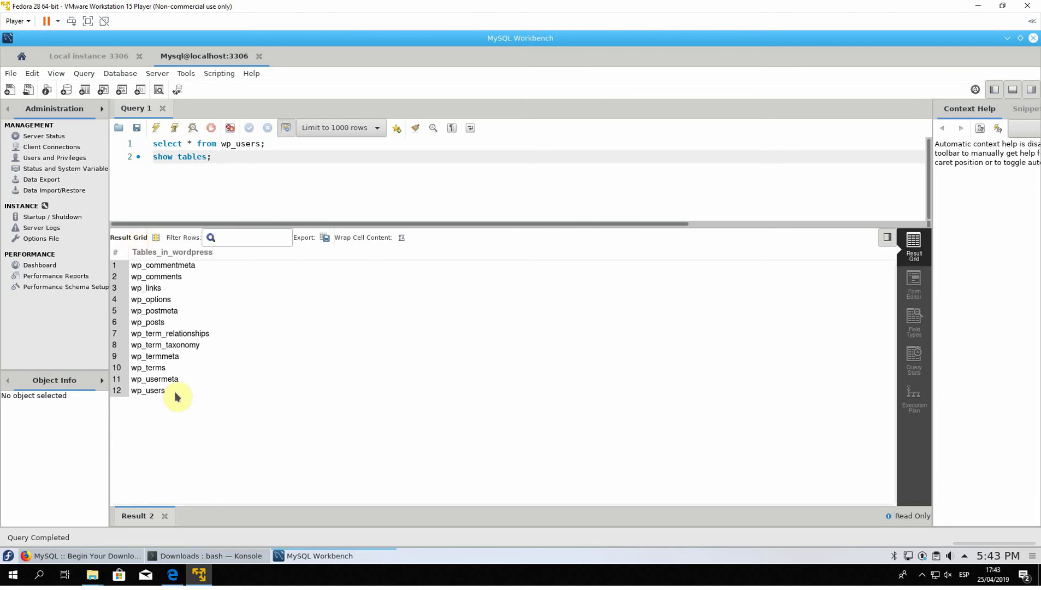
- Switch to Konsole, minimize MySQL Workbench, and log in with "mysql -u root -p" by entering the MySQL root password
{"action": "left_click", "coordinate": [205, 557]}
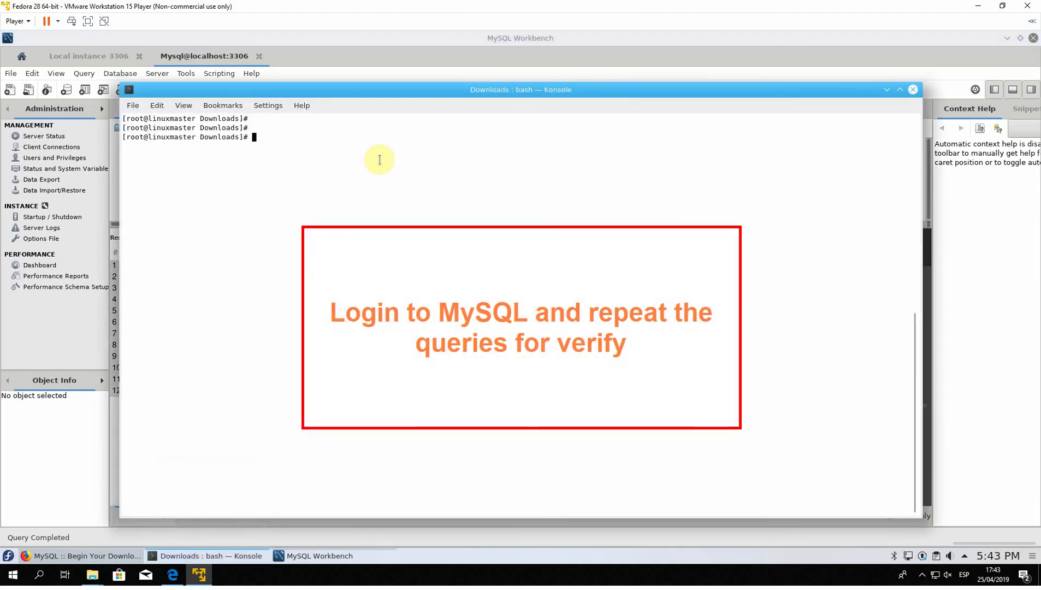
{"action": "left_click", "coordinate": [1009, 43]}
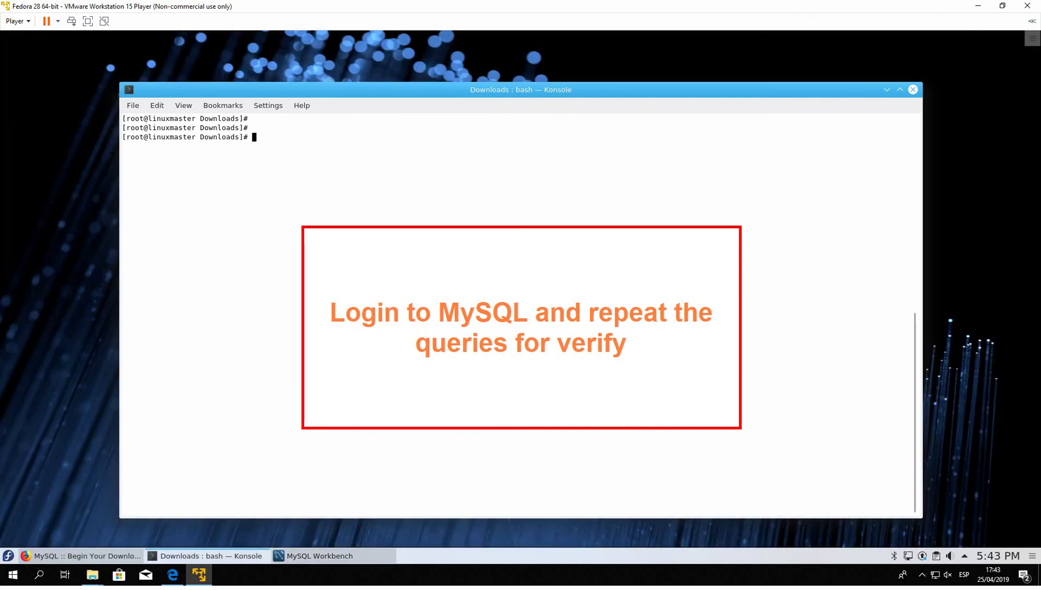
{"action": "type", "text": "mysq"}
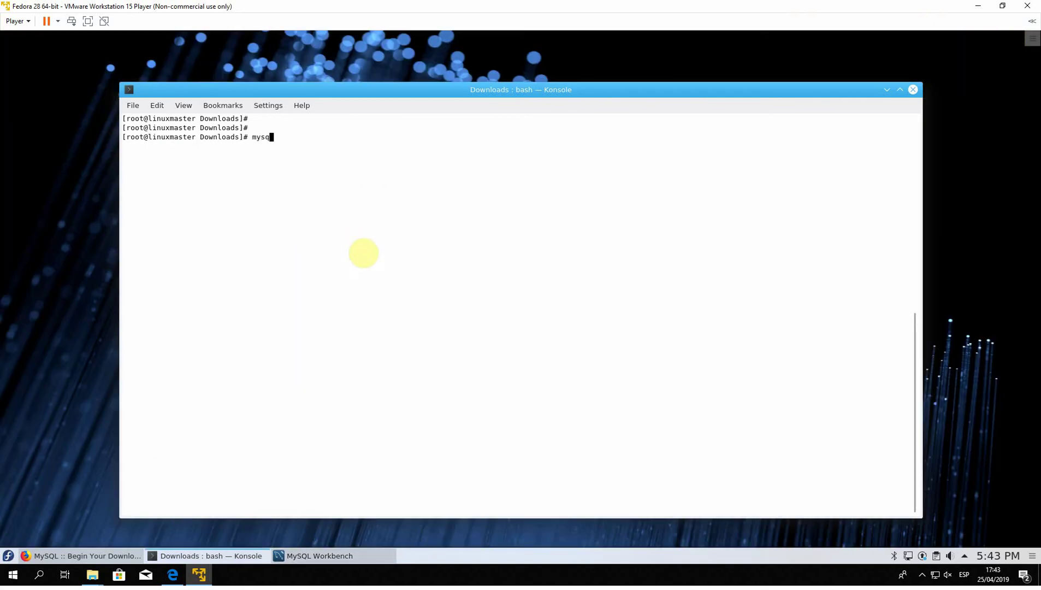
{"action": "type", "text": "l -u root -p"}
{"action": "key", "text": "Return"}
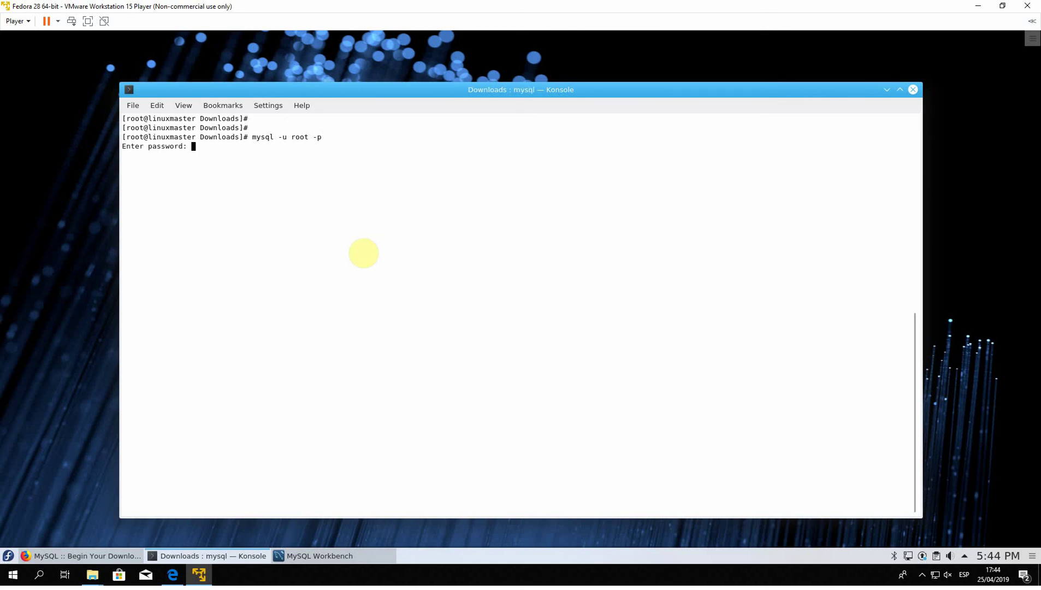
{"action": "key", "text": "Return"}
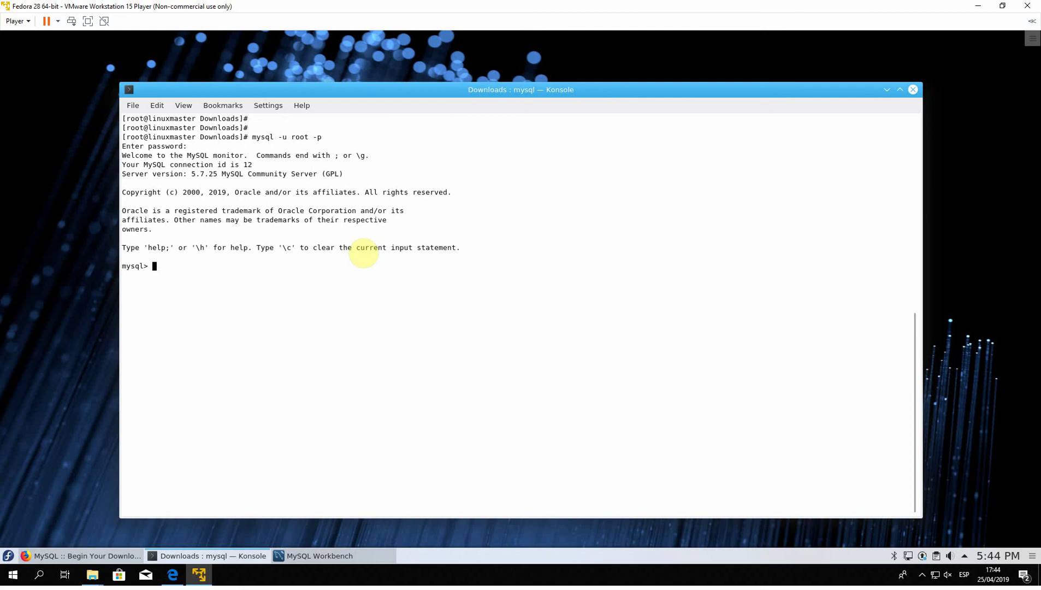
- List the server's databases and query all wp_users records in the wordpress database with "select * from wp_users;"
{"action": "type", "text": "show databases;"}
{"action": "key", "text": "Return"}
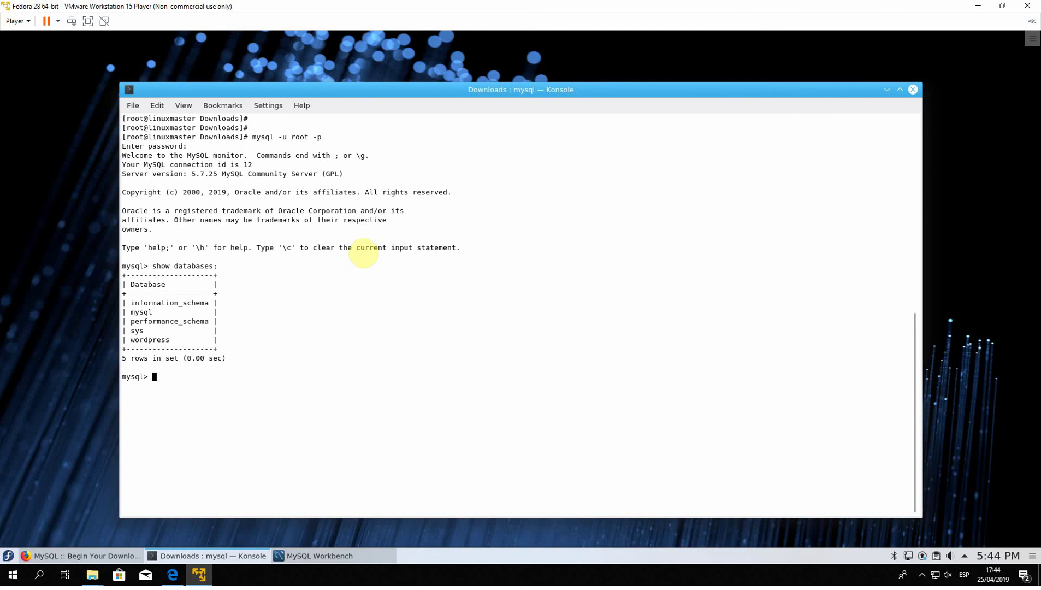
{"action": "type", "text": "use wordpress;"}
{"action": "key", "text": "Return"}
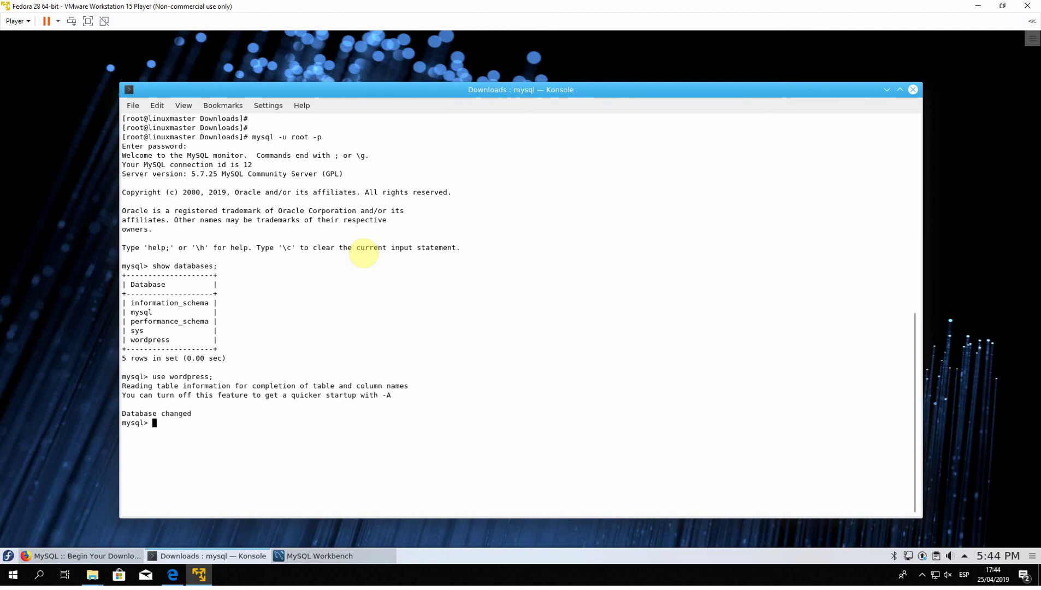
{"action": "type", "text": "select * from wp_users;"}
{"action": "key", "text": "Return"}
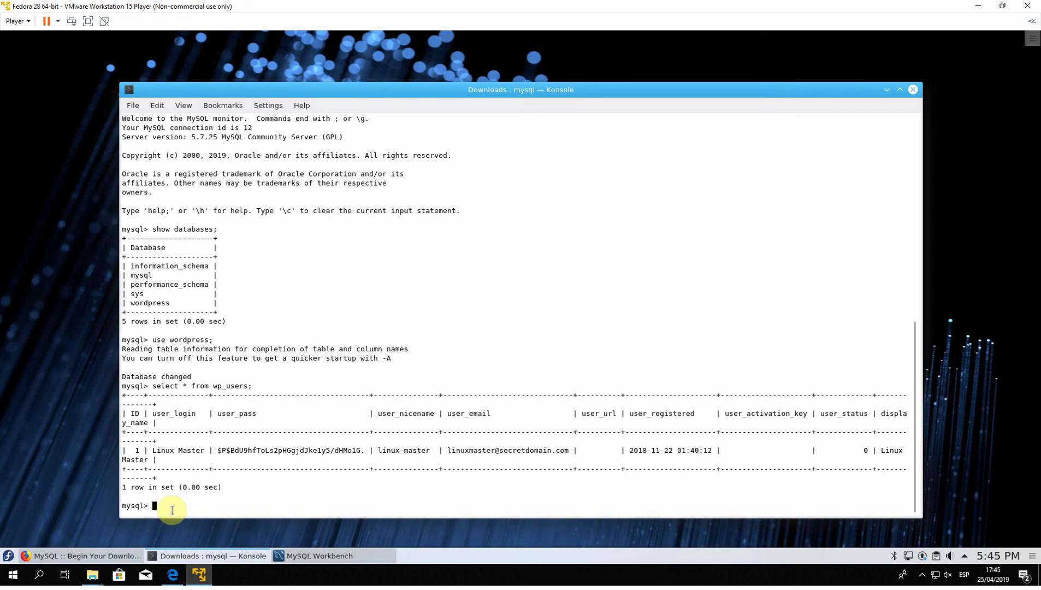
- Exit the MySQL monitor and clear the terminal
{"action": "type", "text": "exit"}
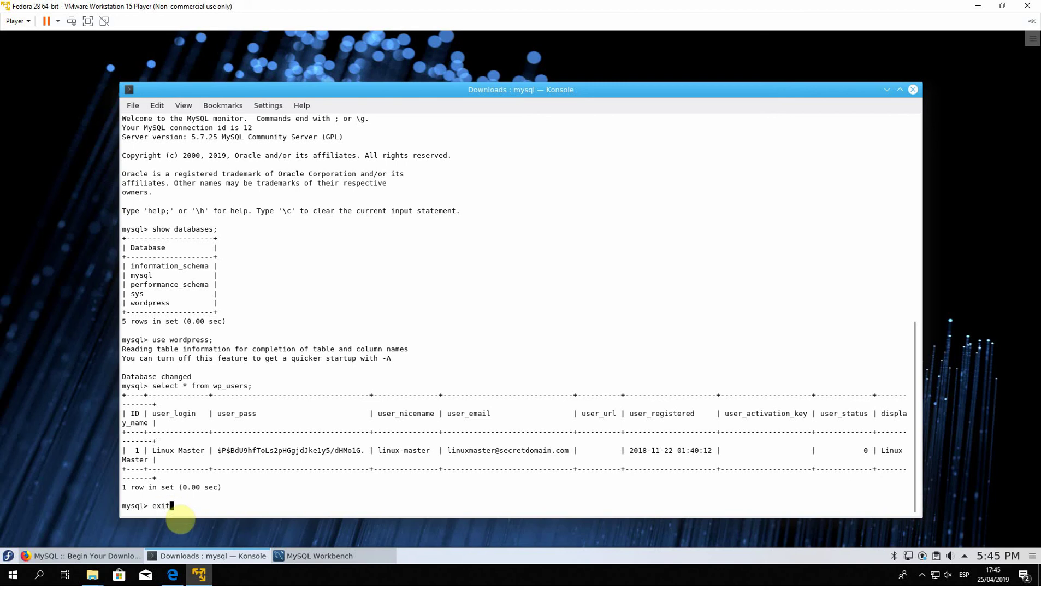
{"action": "key", "text": "Return"}
{"action": "type", "text": "clear"}
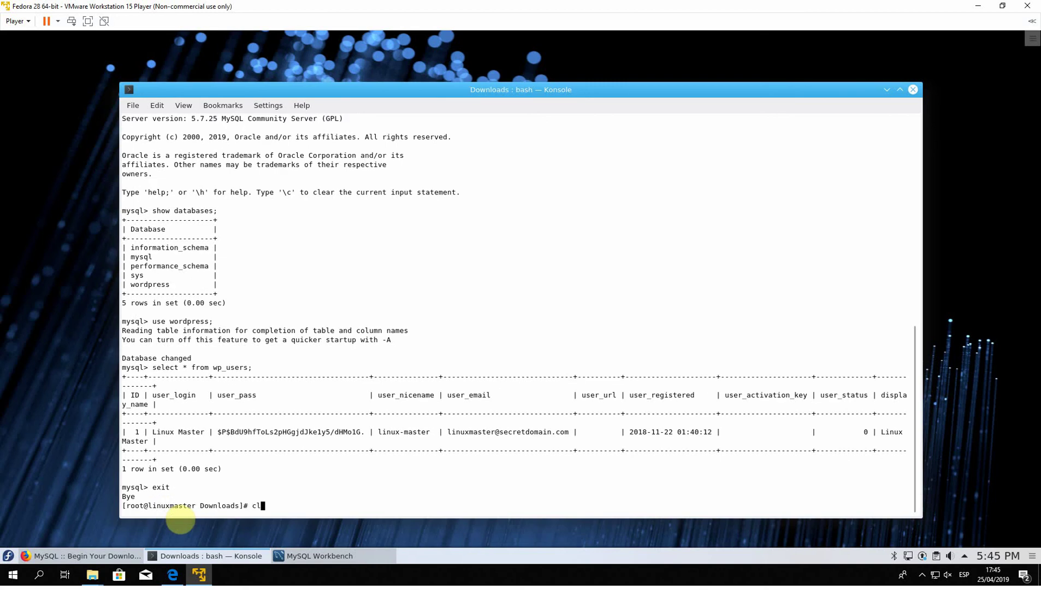
{"action": "key", "text": "Return"}
{"action": "key", "text": "Return"}
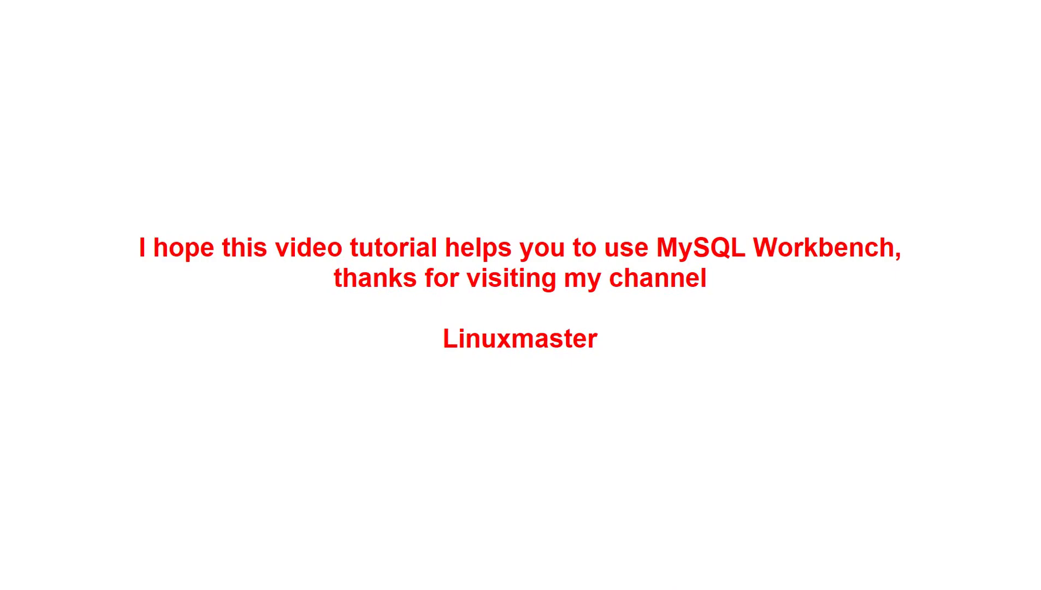